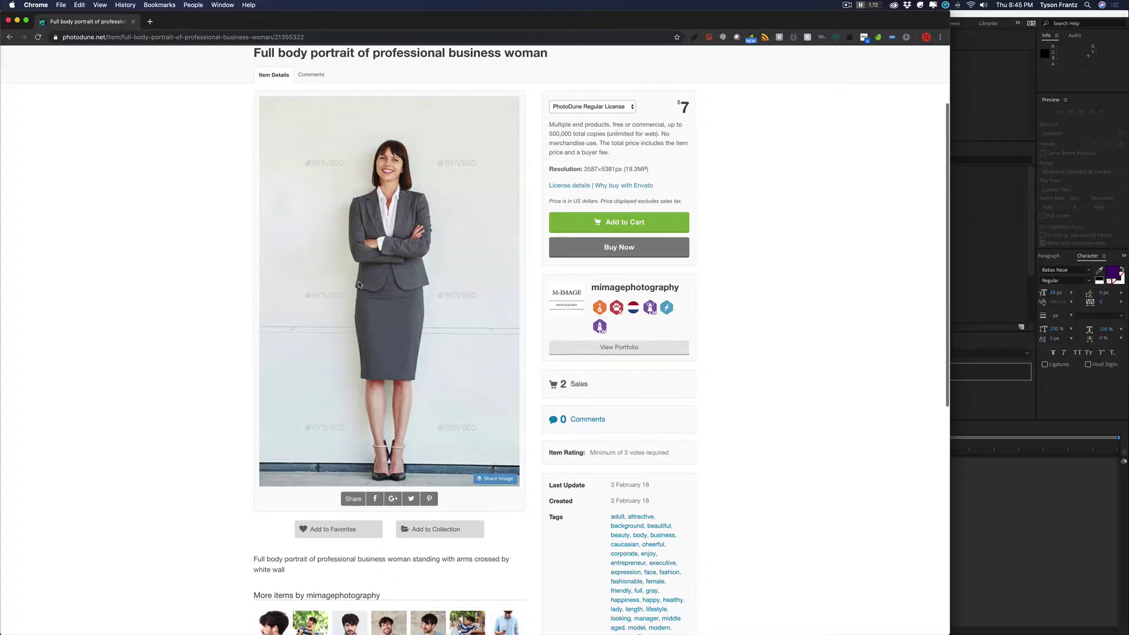
# Step: Import WY0A3712.jpg from the Downloads folder into the After Effects project
pyautogui.scroll(-2, 364, 287)
pyautogui.scroll(2, 379, 282)
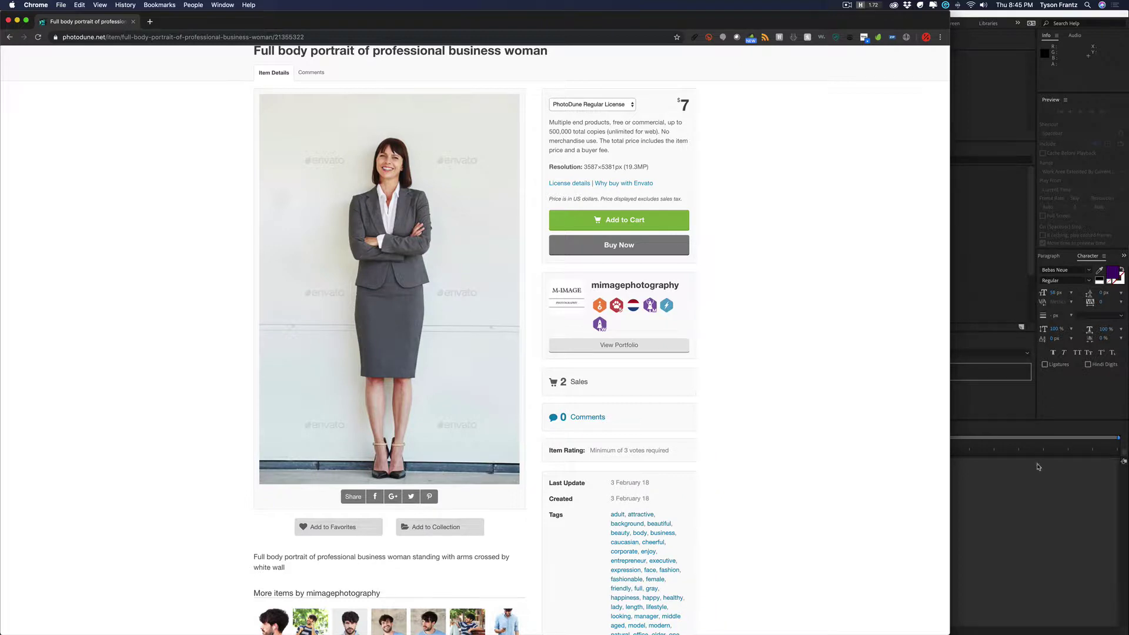
pyautogui.click(1019, 498)
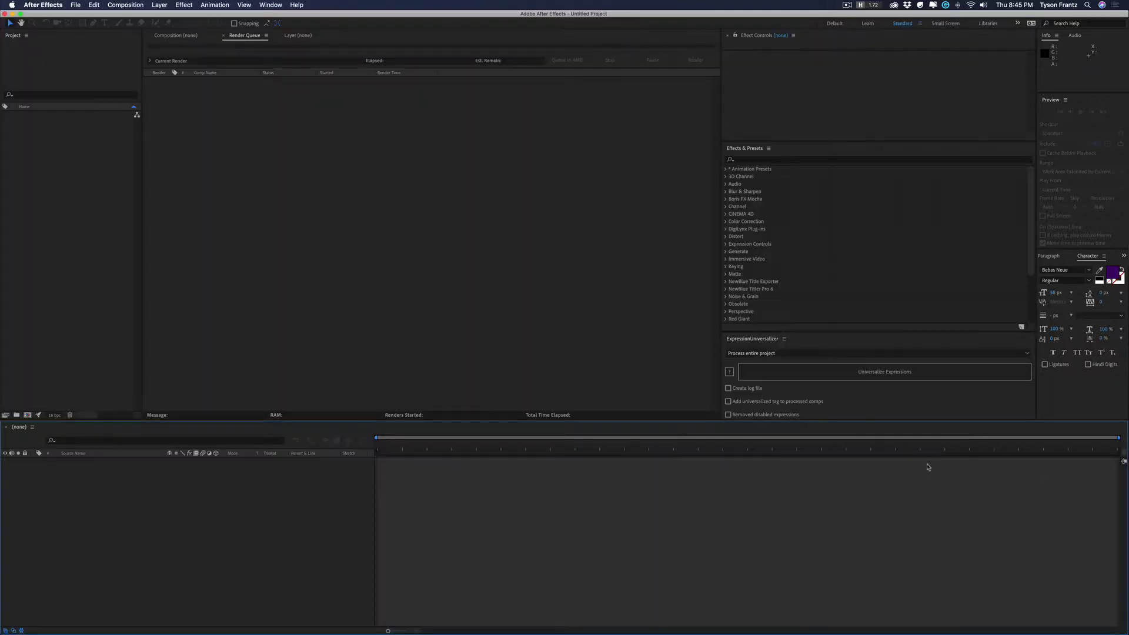
pyautogui.click(79, 211)
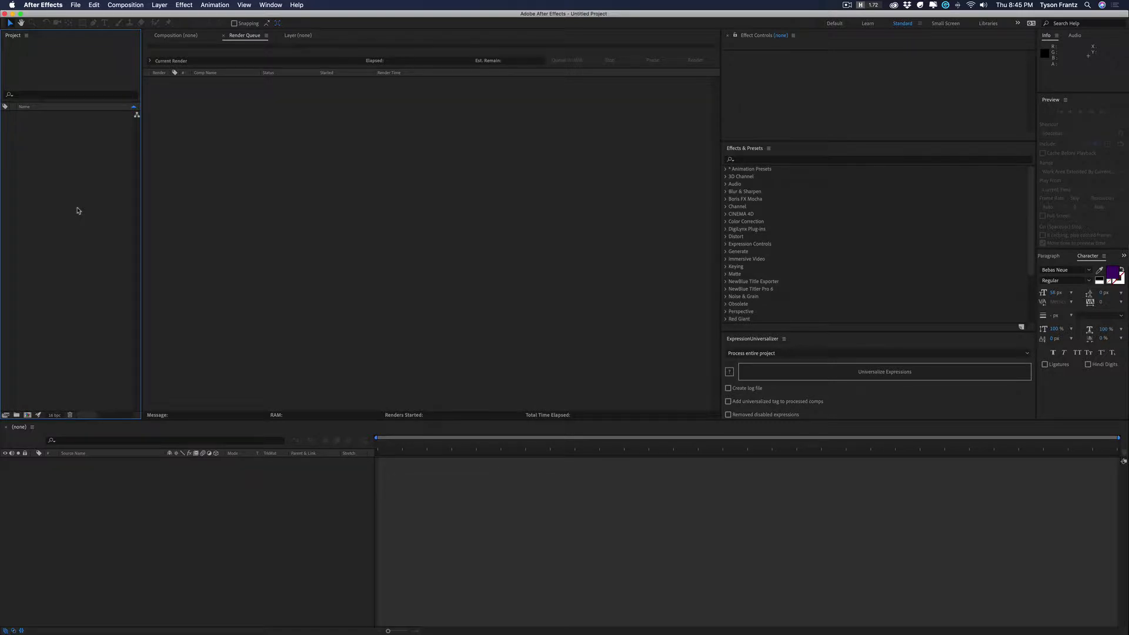
pyautogui.doubleClick(78, 210)
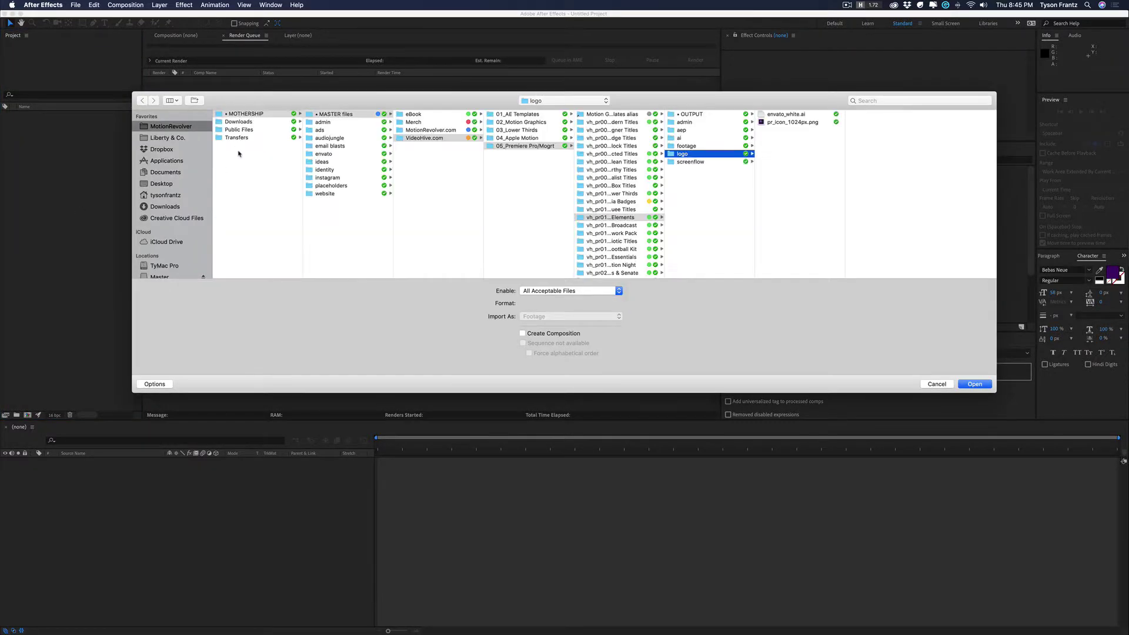
pyautogui.click(158, 205)
pyautogui.click(266, 122)
pyautogui.doubleClick(266, 122)
pyautogui.click(82, 159)
pyautogui.click(44, 117)
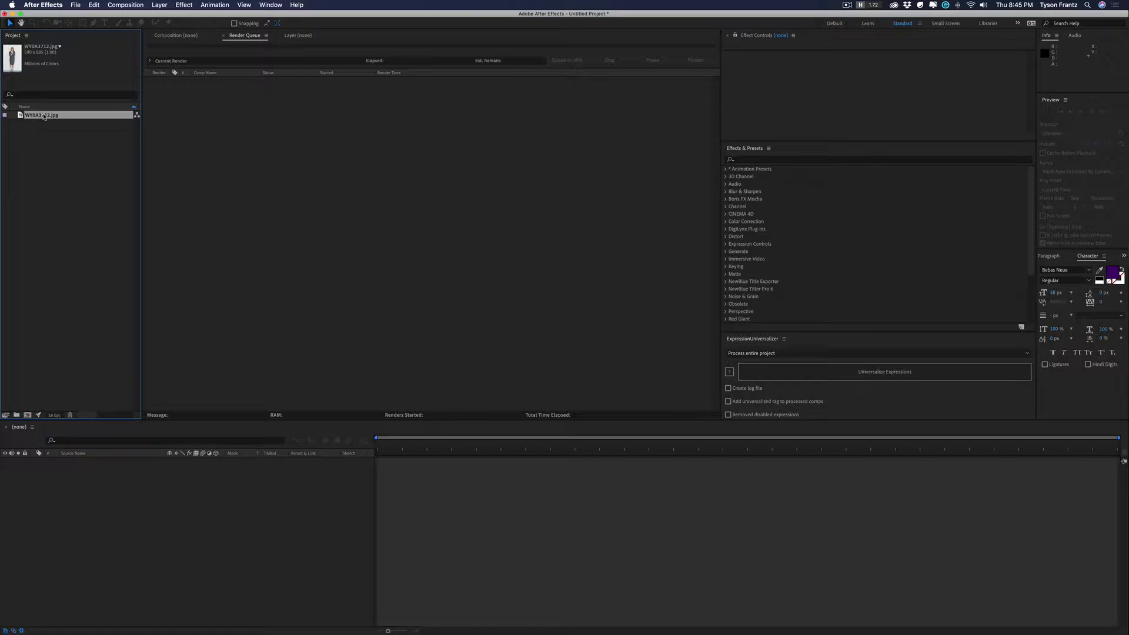
# Step: Create a composition from WY0A3712.jpg, previewed at 200% zoom and Half resolution
pyautogui.moveTo(44, 117); pyautogui.dragTo(29, 417)
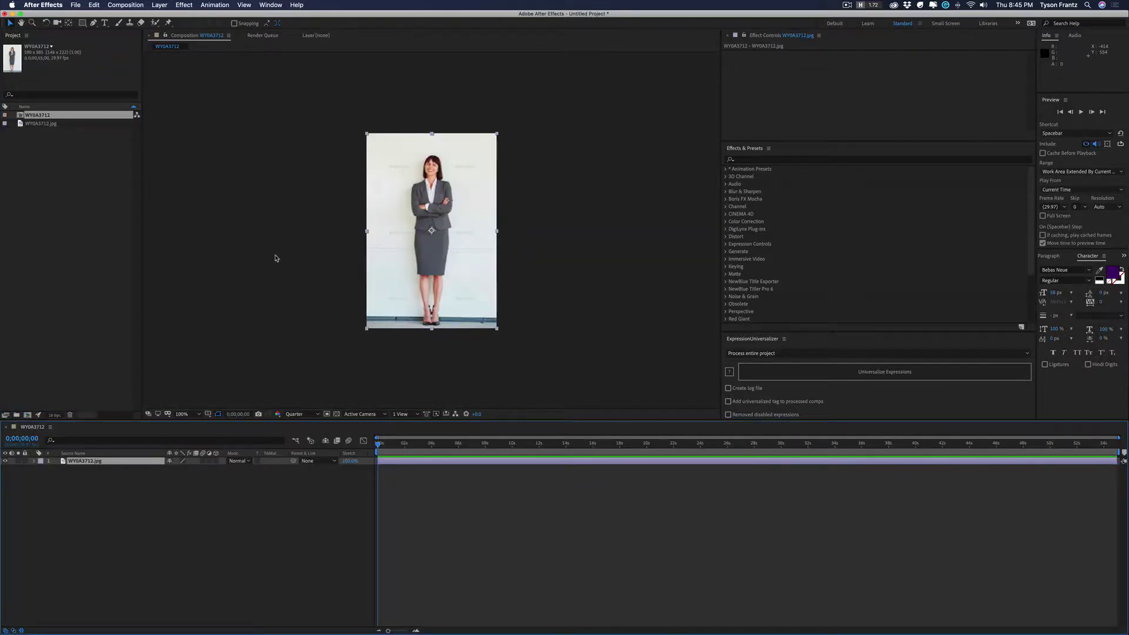
pyautogui.press('.')
pyautogui.click(312, 414)
pyautogui.click(312, 445)
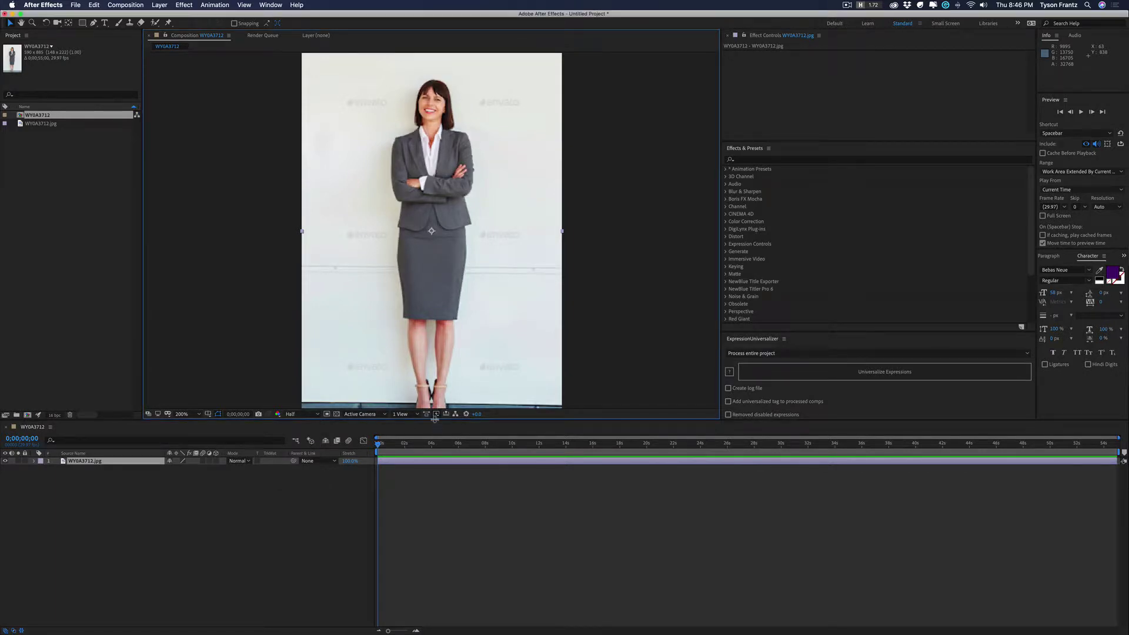
pyautogui.click(436, 414)
pyautogui.moveTo(415, 422); pyautogui.dragTo(414, 486)
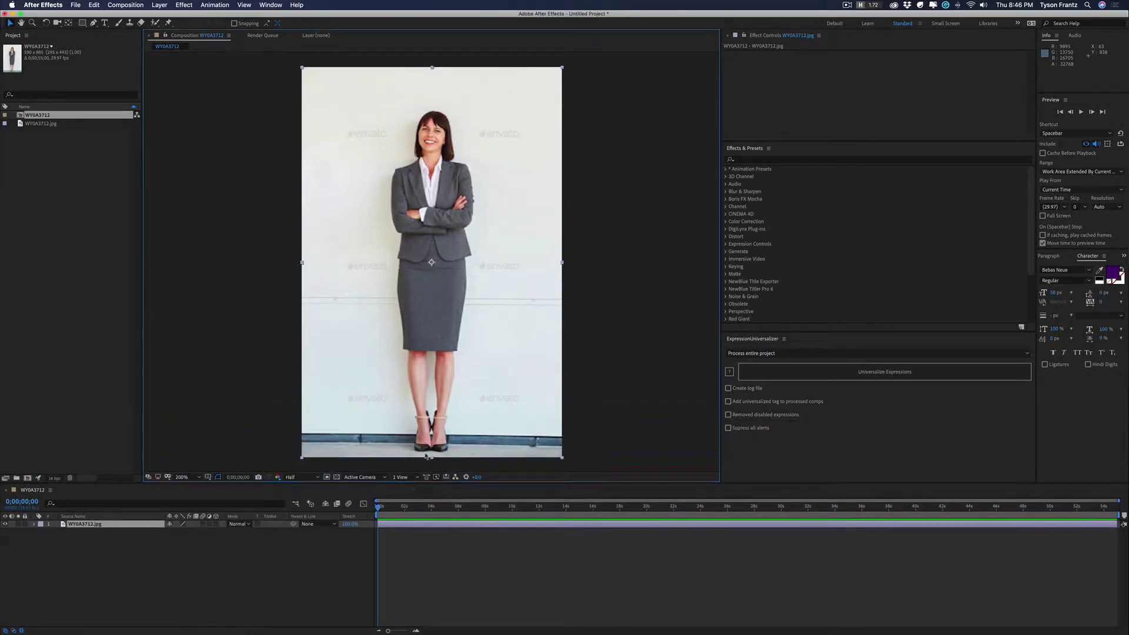
pyautogui.scroll(-1, 428, 431)
# Step: Review the 590×885, 29.97 fps composition settings, confirm them, and select the photo layer
pyautogui.click(493, 576)
pyautogui.press('super+k')
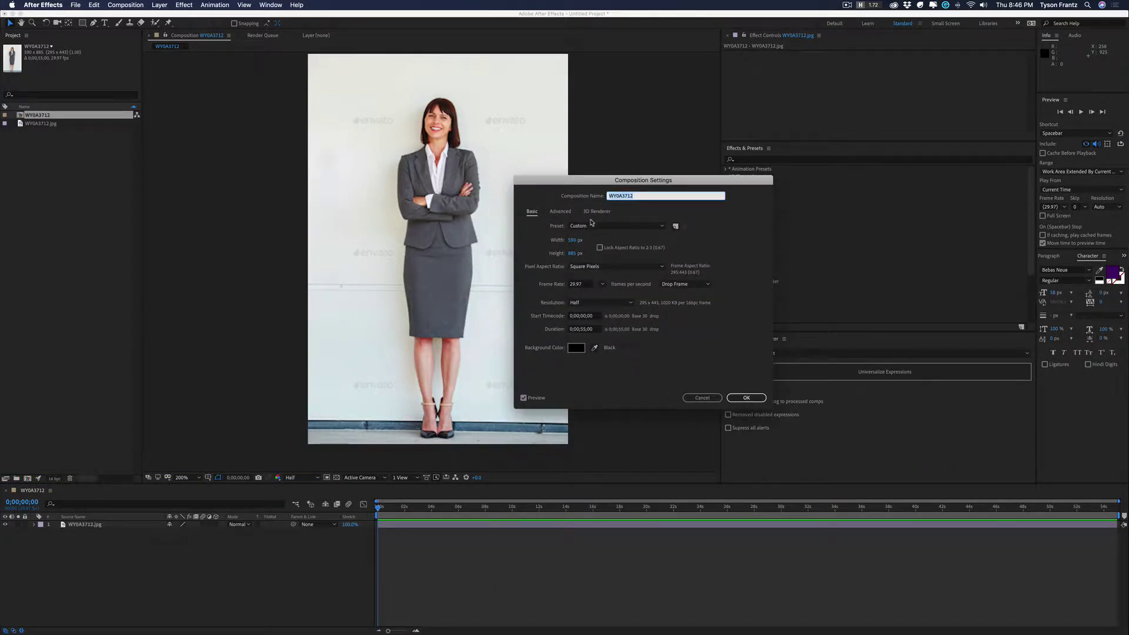
pyautogui.click(746, 398)
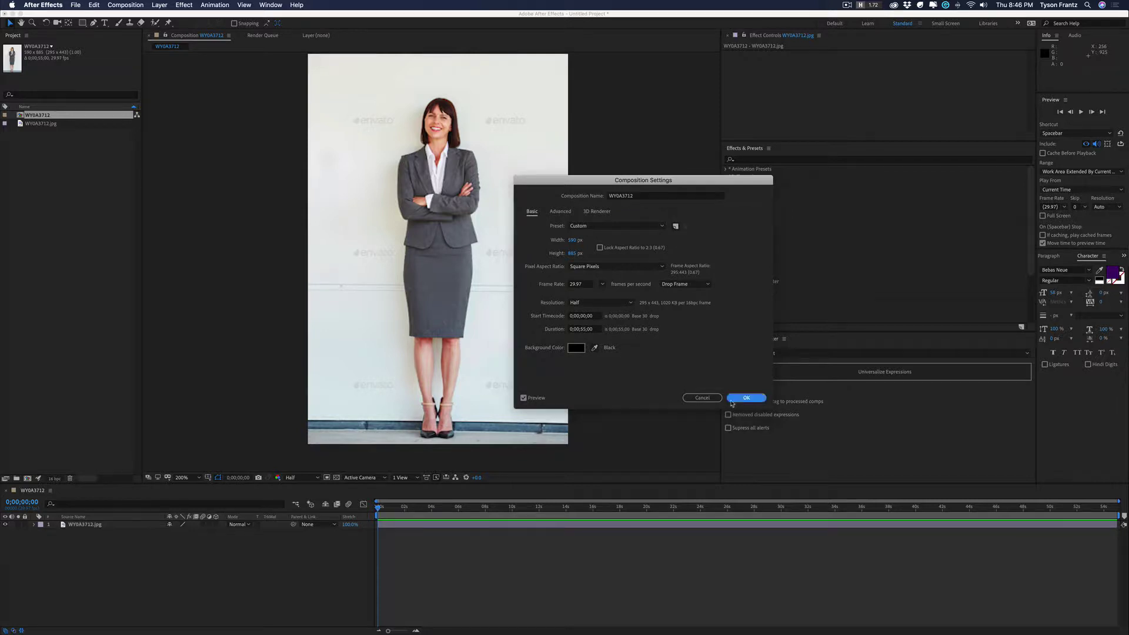
pyautogui.click(417, 527)
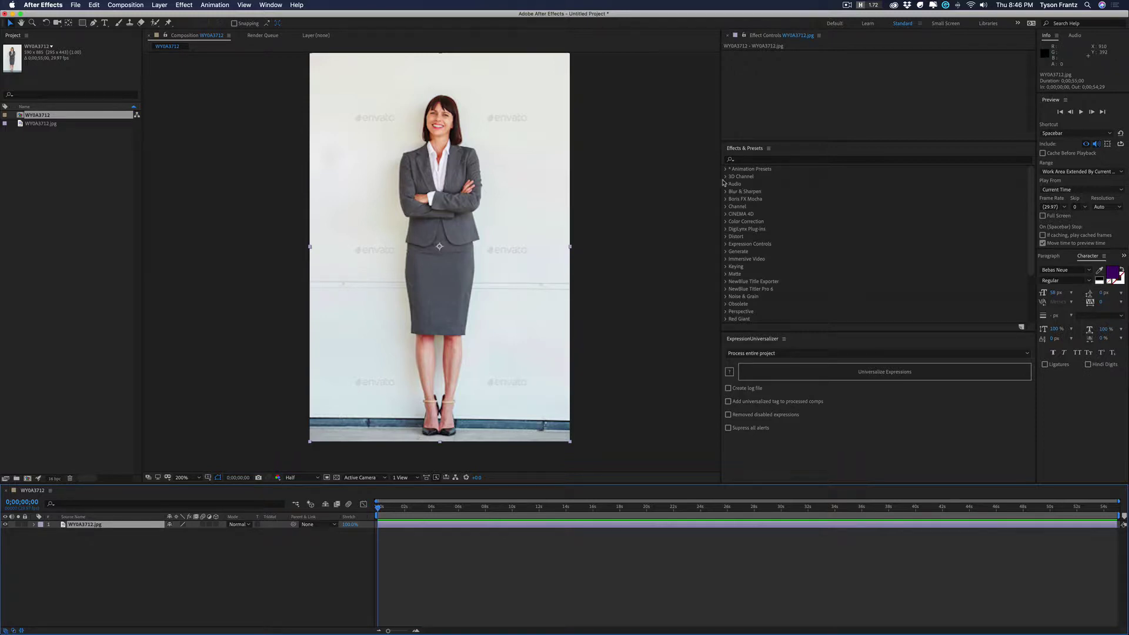
# Step: Widen the viewer, choose the Pen tool and zoom to 400% on the woman's face
pyautogui.moveTo(722, 179); pyautogui.dragTo(842, 179)
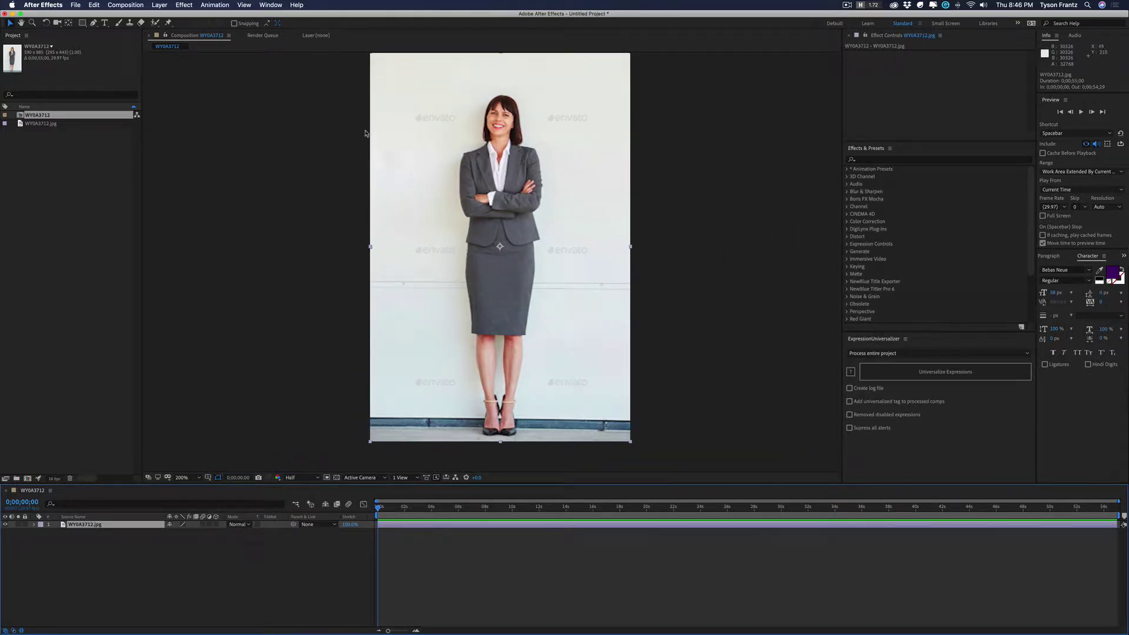
pyautogui.click(93, 26)
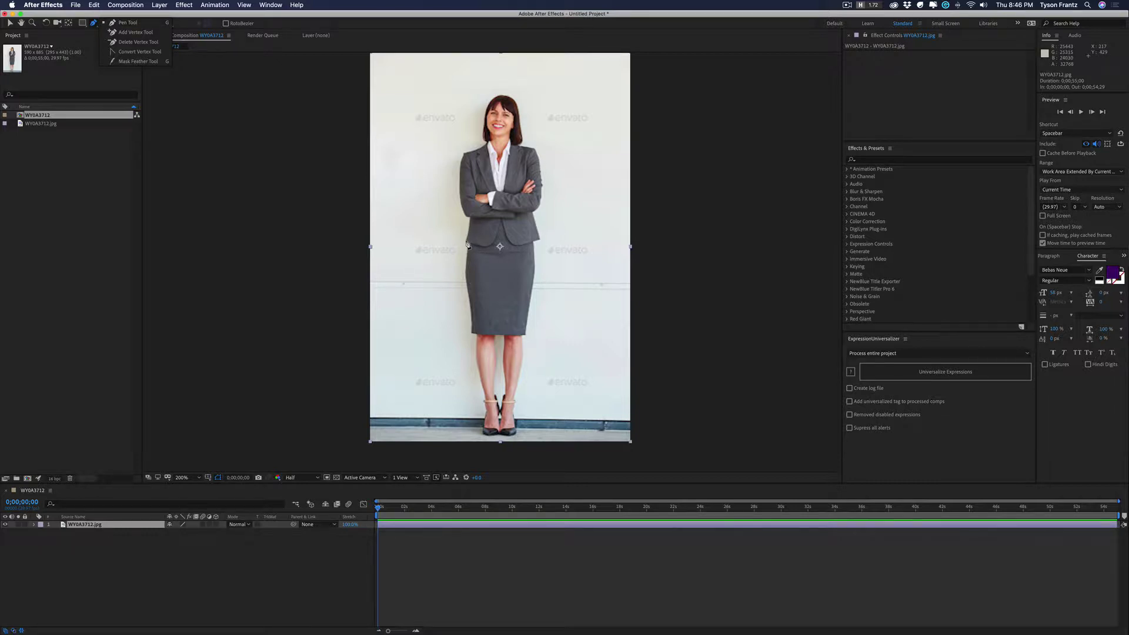
pyautogui.press('.')
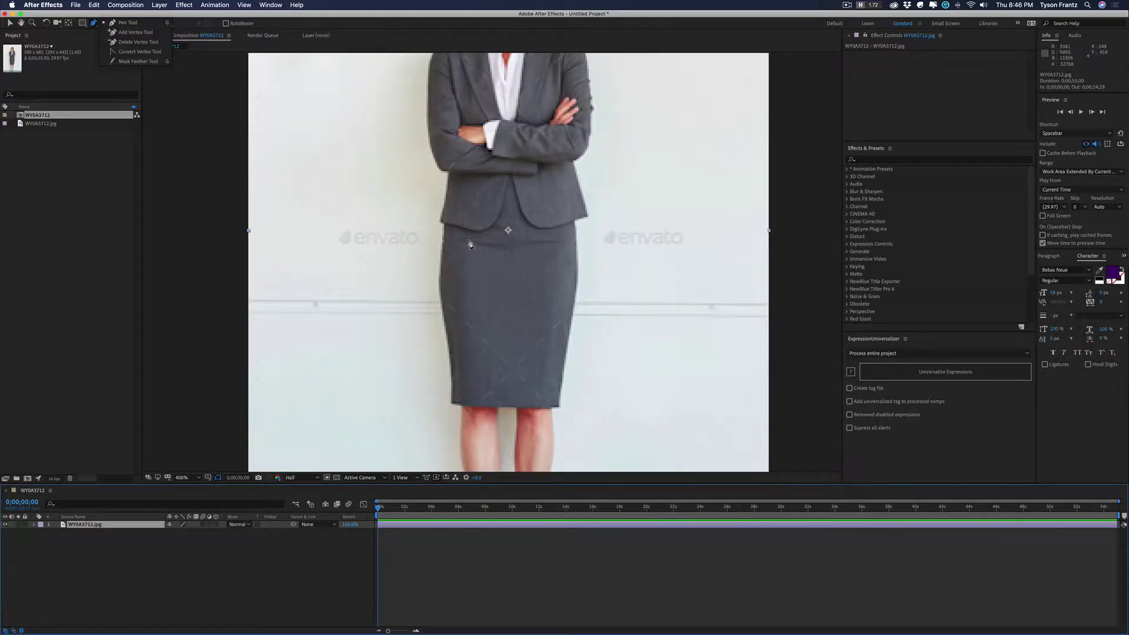
pyautogui.press('h')
pyautogui.moveTo(500, 142); pyautogui.dragTo(504, 282)
pyautogui.press('g')
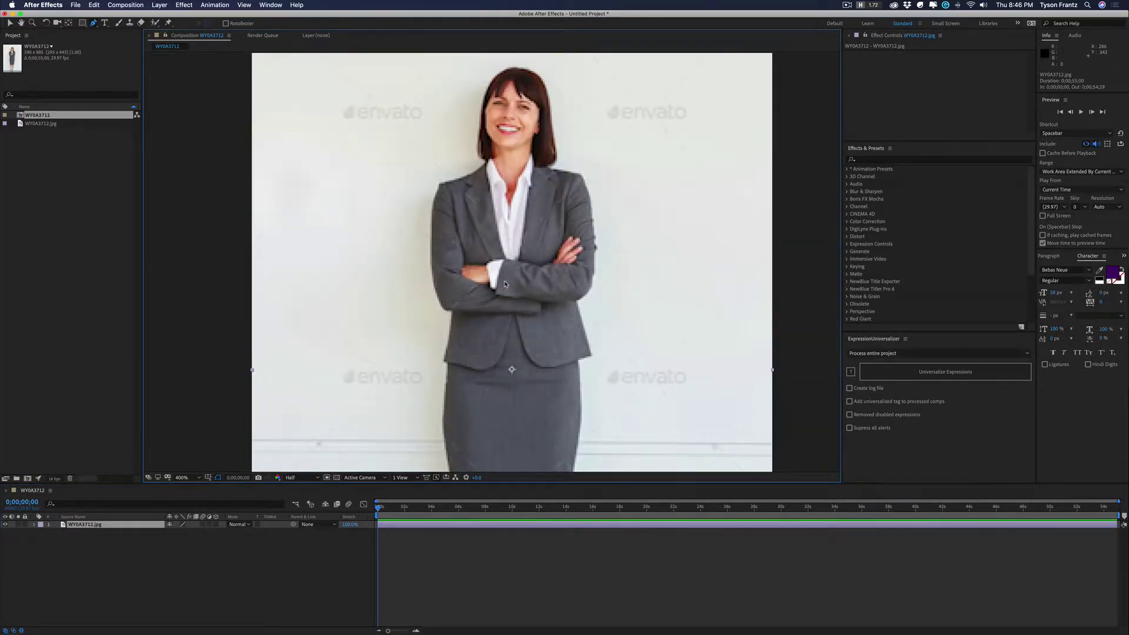
# Step: Shrink the timeline to enlarge the viewer and reframe on the upper body
pyautogui.press('h')
pyautogui.moveTo(481, 200); pyautogui.dragTo(448, 235)
pyautogui.press('g')
pyautogui.moveTo(433, 484); pyautogui.dragTo(433, 538)
pyautogui.moveTo(468, 201); pyautogui.dragTo(498, 206)
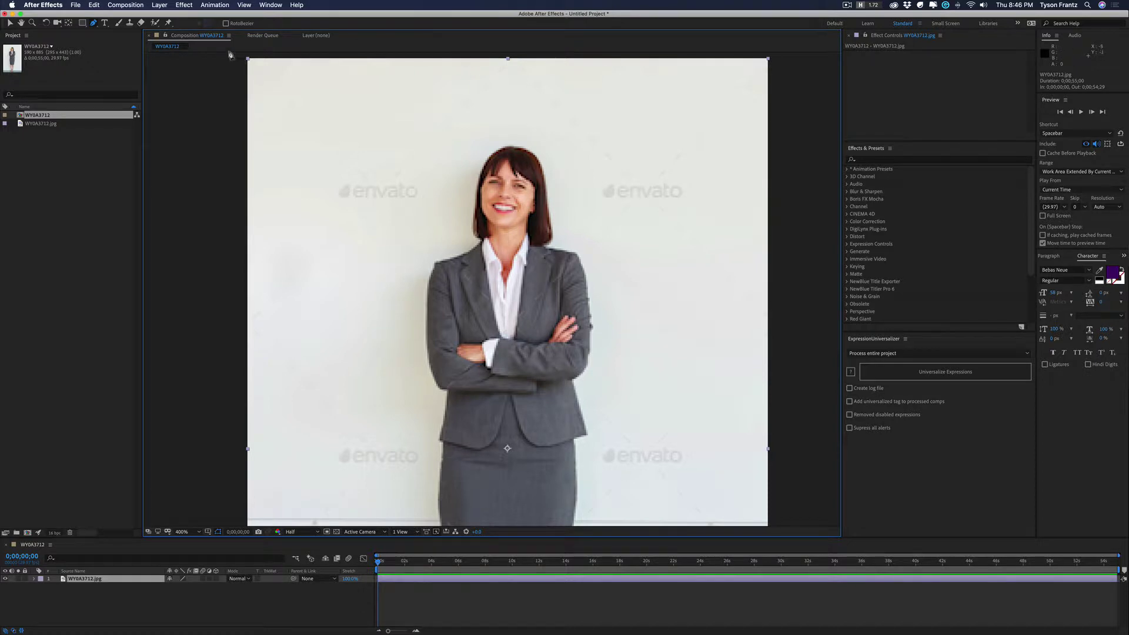
# Step: Maximize the Composition panel and zoom to 800% on the head with the Pen tool active
pyautogui.press('`')
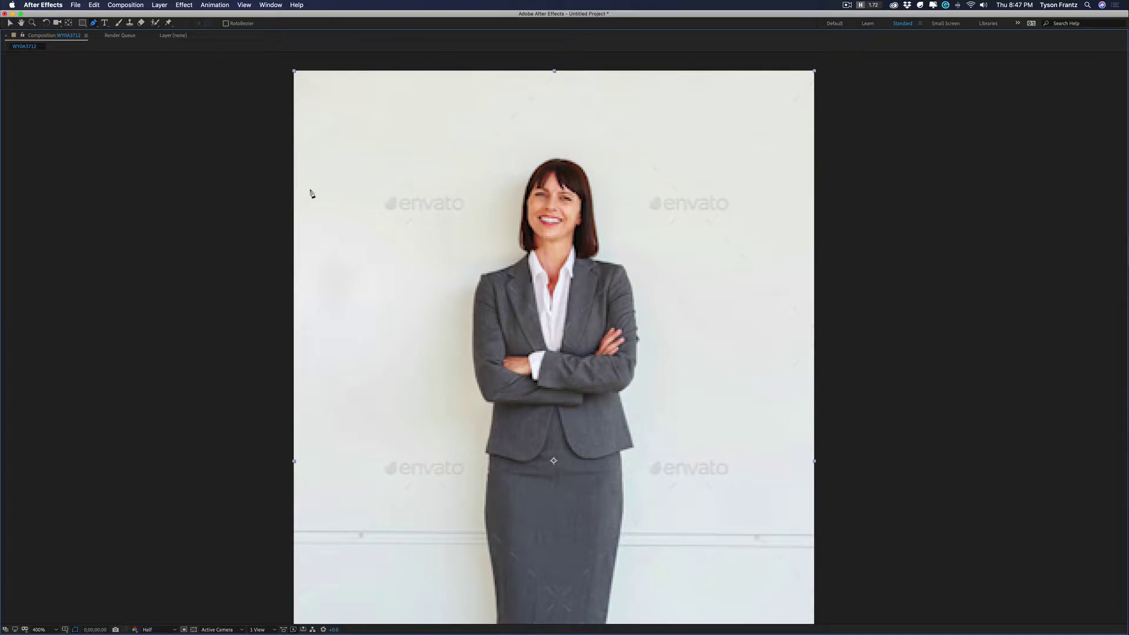
pyautogui.press(',')
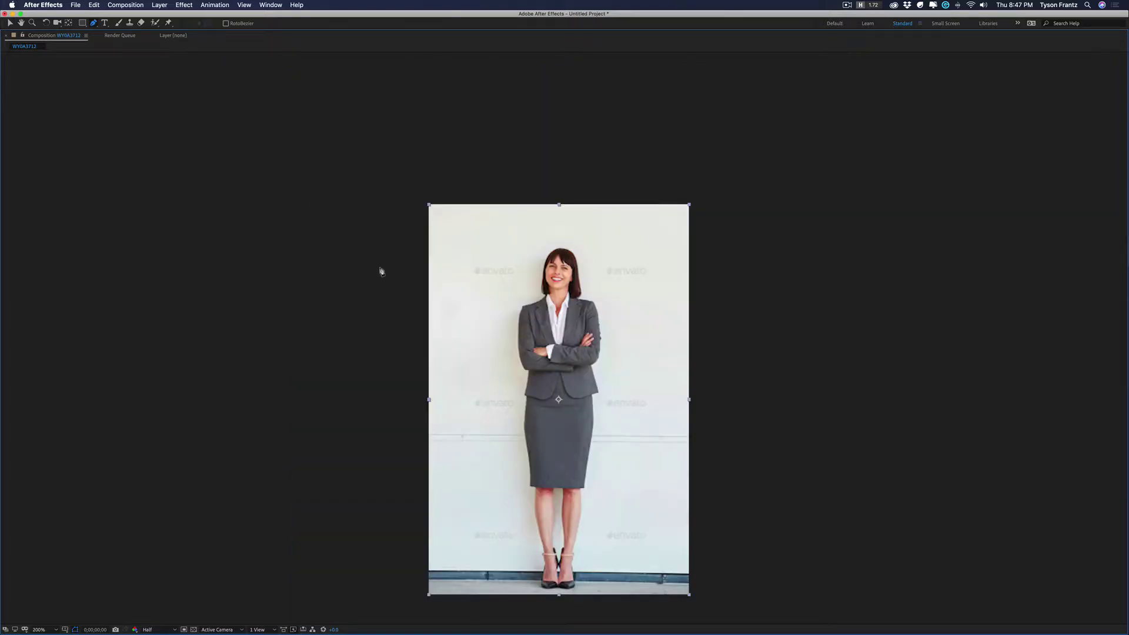
pyautogui.press('.')
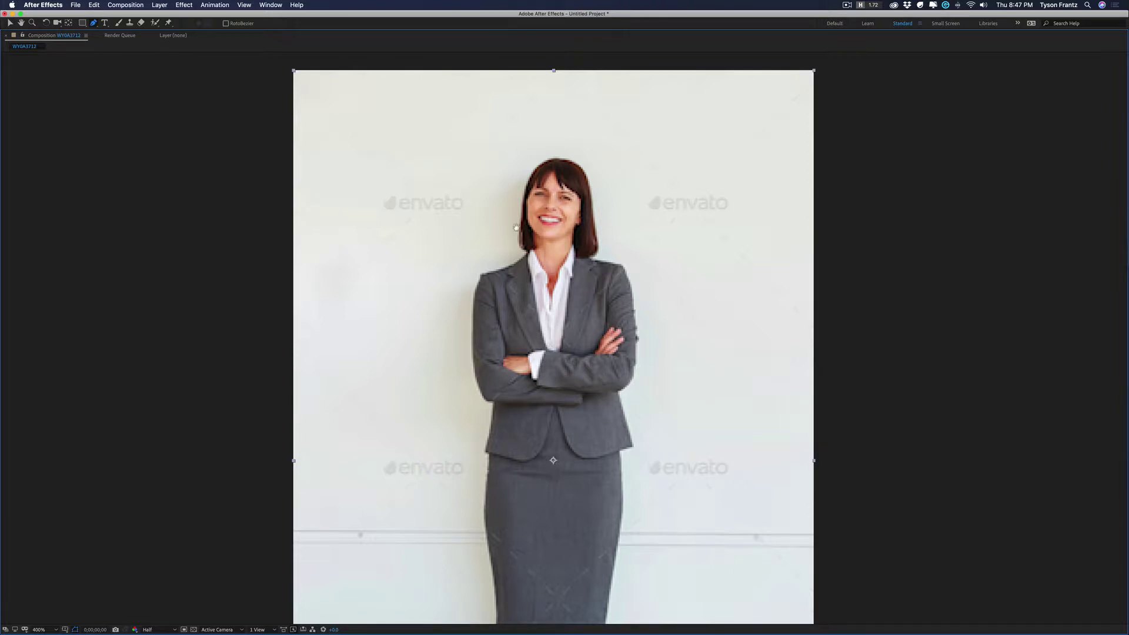
pyautogui.press('h')
pyautogui.moveTo(578, 194); pyautogui.dragTo(610, 326)
pyautogui.press('.')
pyautogui.press('g')
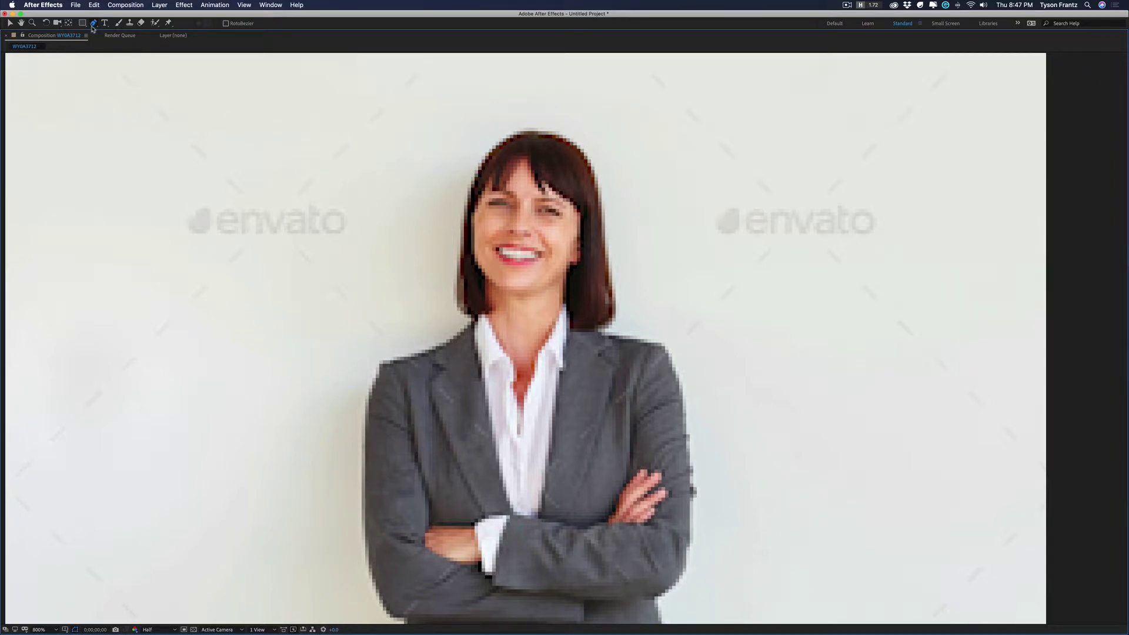
# Step: Start the mask at the left shoulder and trace up the hair over the top of the head
pyautogui.click(381, 362)
pyautogui.click(435, 352)
pyautogui.click(472, 321)
pyautogui.click(456, 301)
pyautogui.click(460, 256)
pyautogui.click(469, 201)
pyautogui.click(494, 148)
pyautogui.click(534, 133)
pyautogui.click(582, 155)
# Step: Trace the mask down the hair's right side, across the right shoulder and down the arm
pyautogui.click(598, 189)
pyautogui.click(609, 272)
pyautogui.click(615, 306)
pyautogui.click(600, 331)
pyautogui.click(621, 339)
pyautogui.click(659, 347)
pyautogui.click(683, 399)
pyautogui.click(685, 438)
# Step: Continue the mask down the jacket's right arm to the hem corner
pyautogui.moveTo(687, 445); pyautogui.dragTo(636, 240)
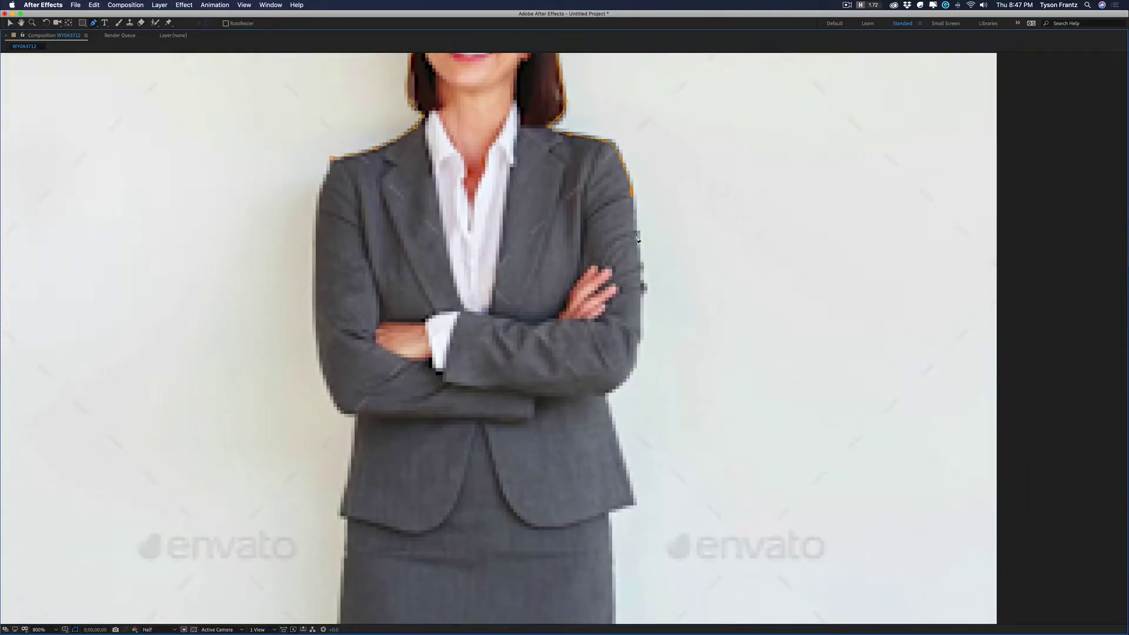
pyautogui.click(640, 273)
pyautogui.click(637, 365)
pyautogui.click(604, 396)
pyautogui.moveTo(617, 437); pyautogui.dragTo(565, 343)
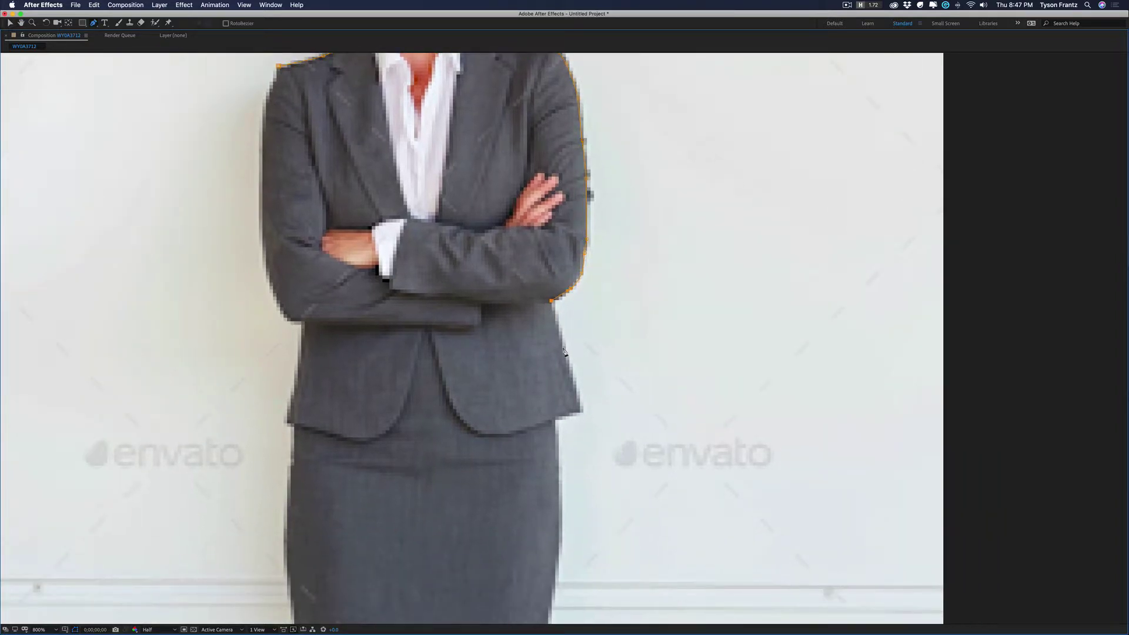
pyautogui.click(581, 410)
# Step: Trace the mask down the skirt's right edge and along its hem
pyautogui.moveTo(552, 447); pyautogui.dragTo(538, 260)
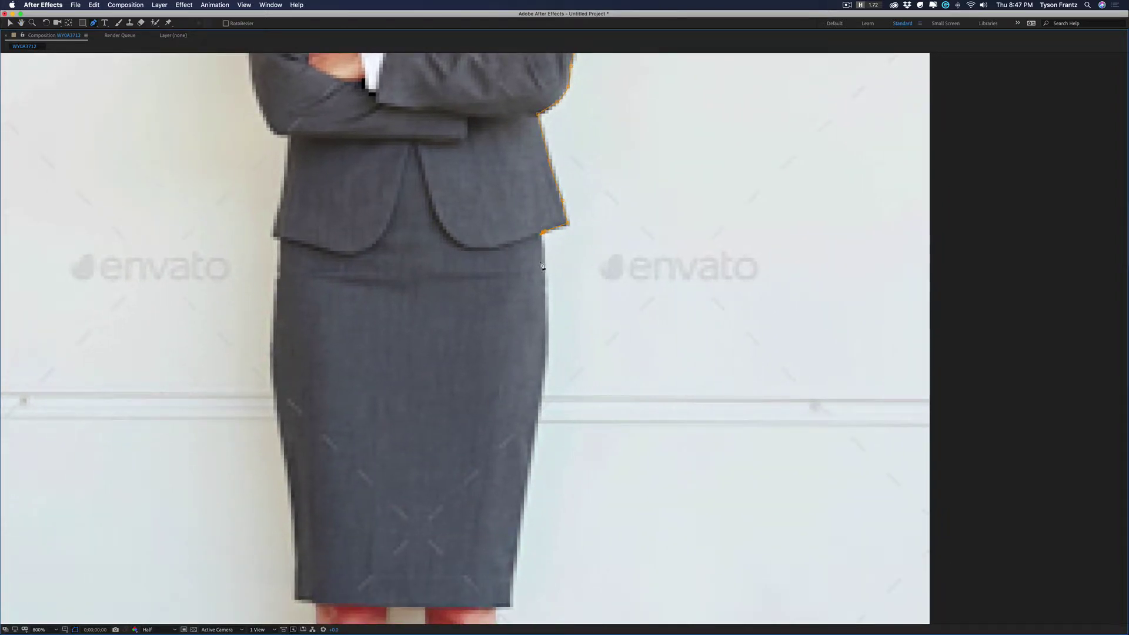
pyautogui.click(542, 279)
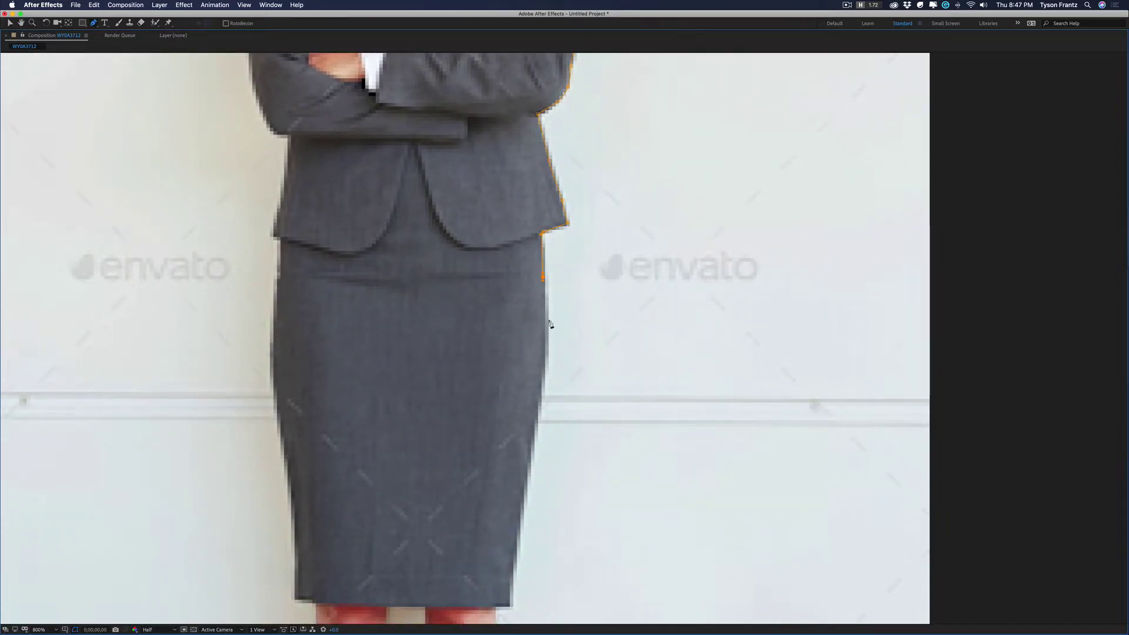
pyautogui.click(544, 377)
pyautogui.moveTo(537, 457); pyautogui.dragTo(577, 269)
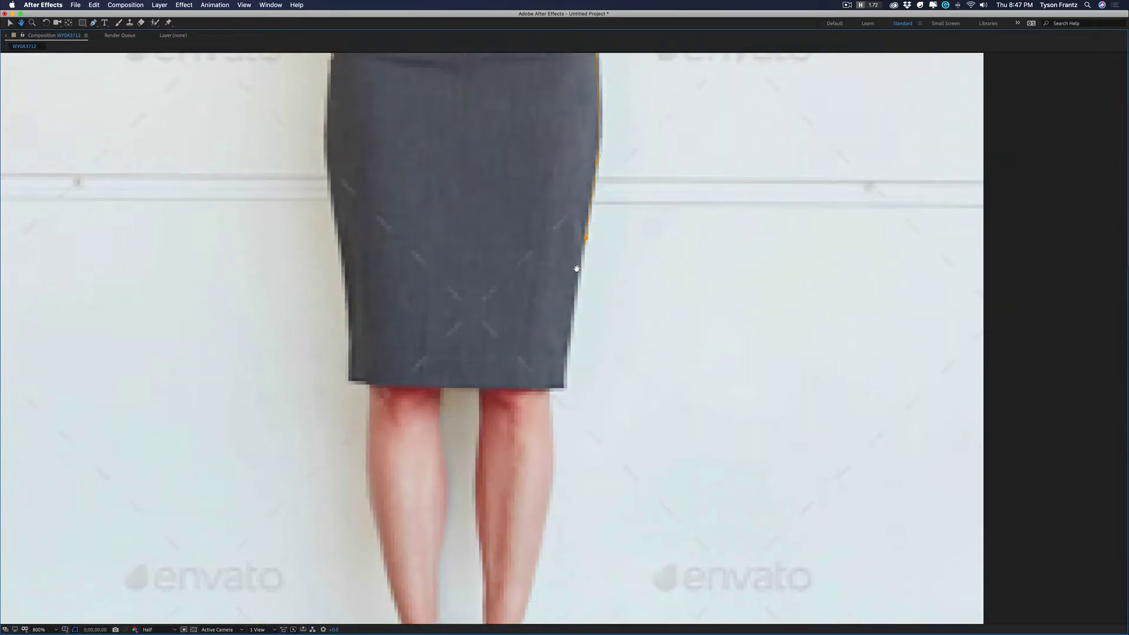
pyautogui.click(570, 319)
pyautogui.click(565, 383)
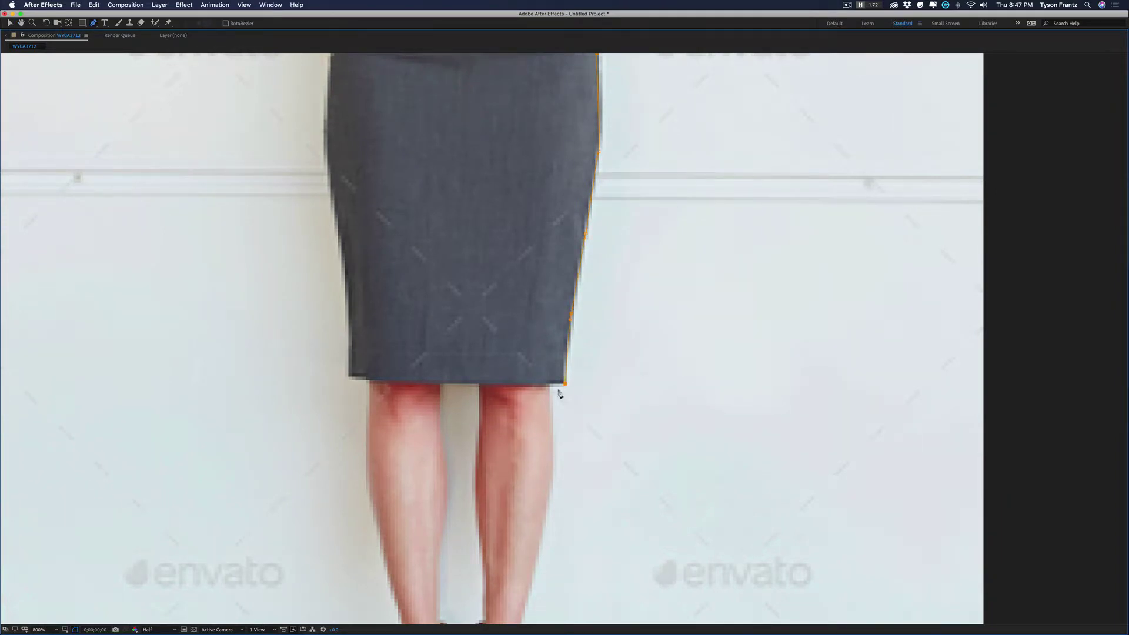
pyautogui.click(550, 385)
# Step: Trace the mask down the right calf and ankle to the right shoe
pyautogui.moveTo(546, 328); pyautogui.dragTo(547, 116)
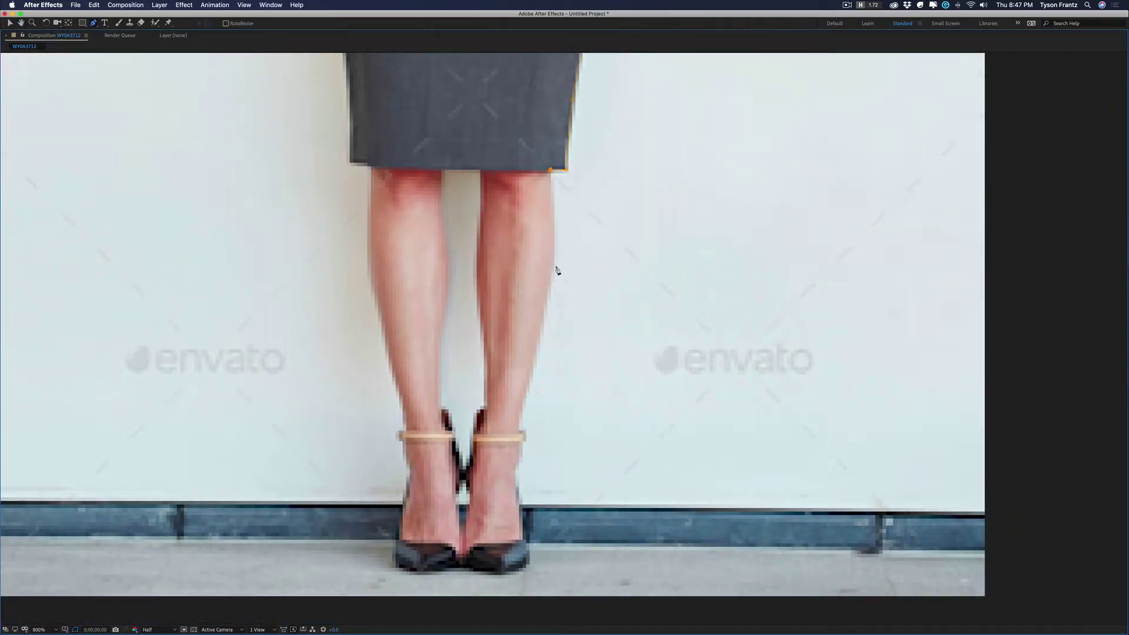
pyautogui.moveTo(554, 268); pyautogui.dragTo(552, 287)
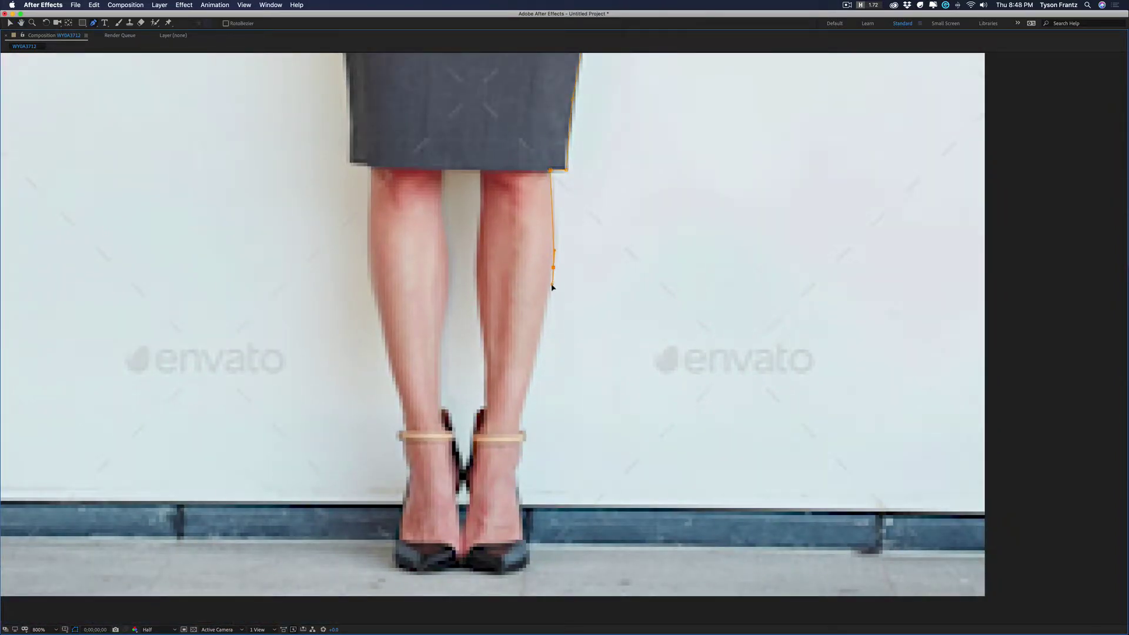
pyautogui.click(534, 362)
pyautogui.click(520, 419)
pyautogui.click(518, 454)
pyautogui.click(515, 479)
pyautogui.click(518, 510)
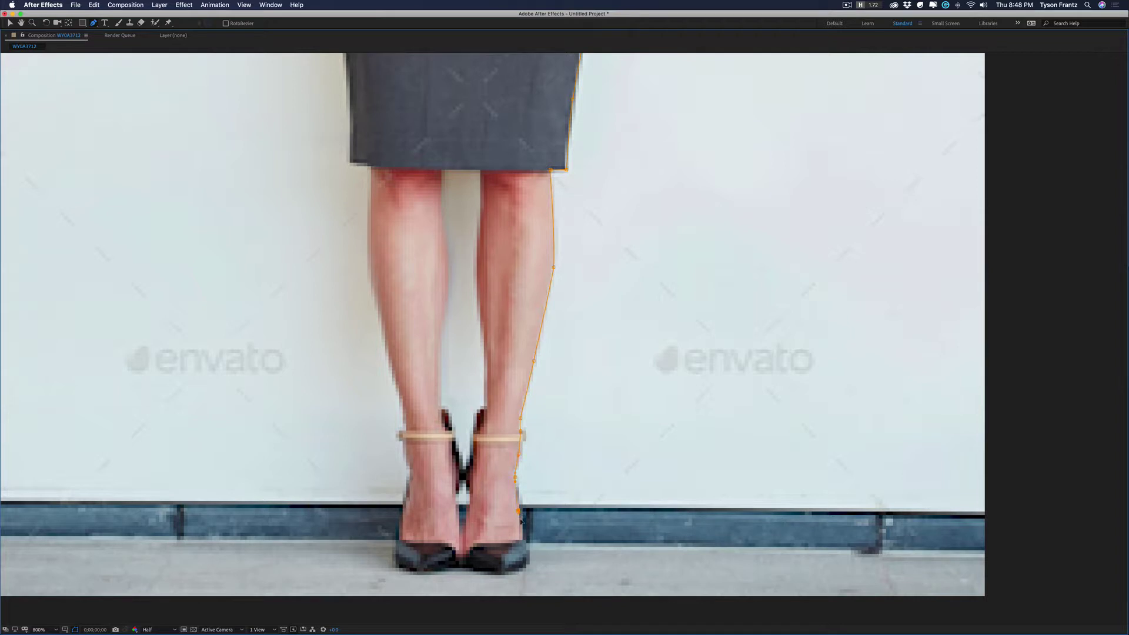
# Step: Trace the mask under both shoe soles and up the left shoe to the ankle
pyautogui.click(525, 565)
pyautogui.click(500, 574)
pyautogui.click(470, 569)
pyautogui.click(457, 563)
pyautogui.click(433, 572)
pyautogui.click(413, 571)
pyautogui.click(393, 562)
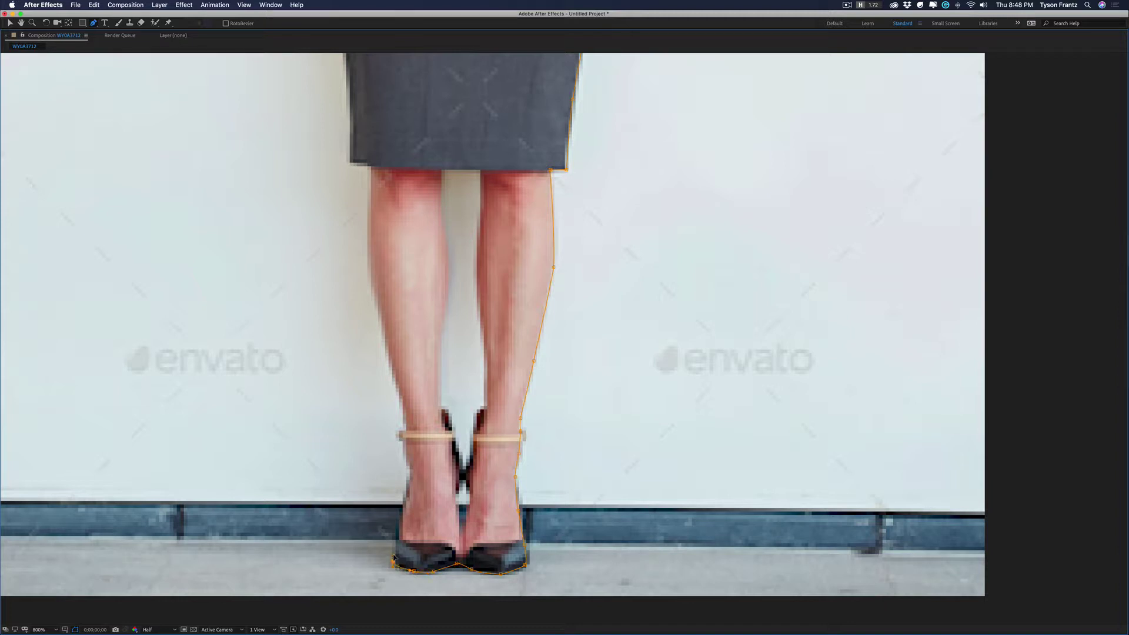
pyautogui.click(405, 498)
pyautogui.click(408, 477)
pyautogui.click(407, 461)
# Step: Trace the mask up the left leg and skirt edge to a sharp corner where jacket meets arm
pyautogui.click(400, 395)
pyautogui.scroll(3, 400, 395)
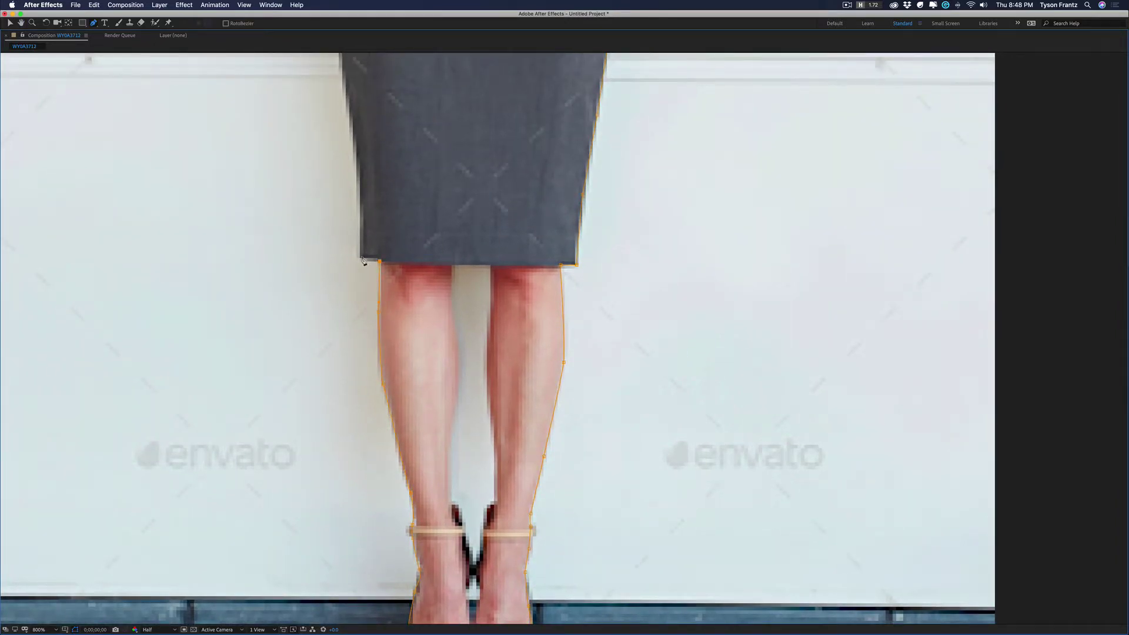
pyautogui.press('space')
pyautogui.moveTo(359, 197); pyautogui.dragTo(377, 261)
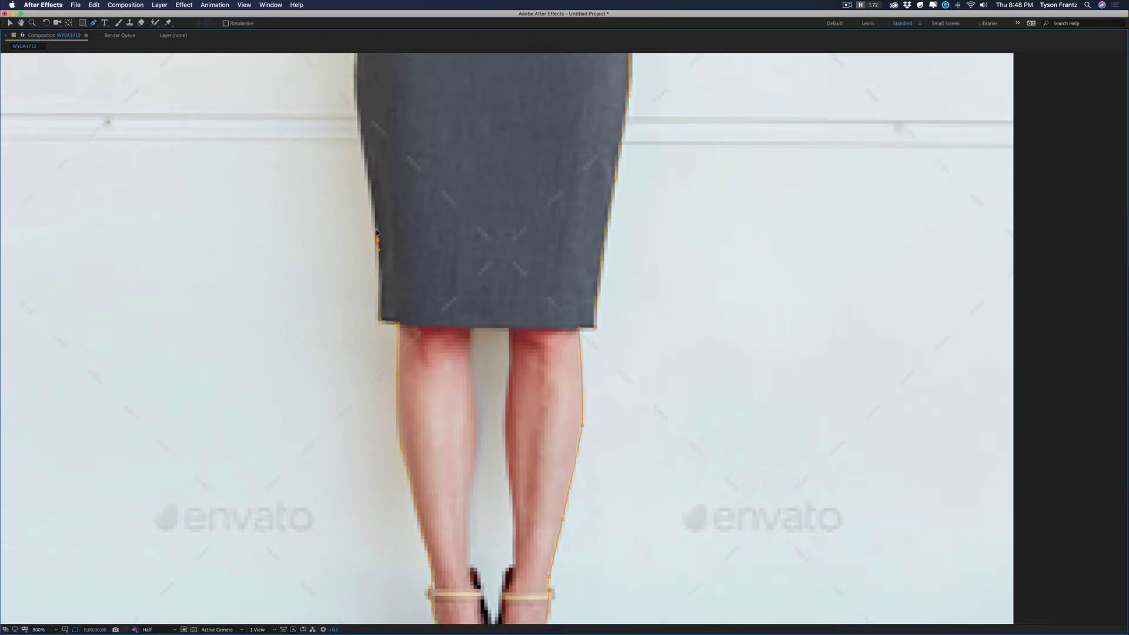
pyautogui.scroll(5, 375, 254)
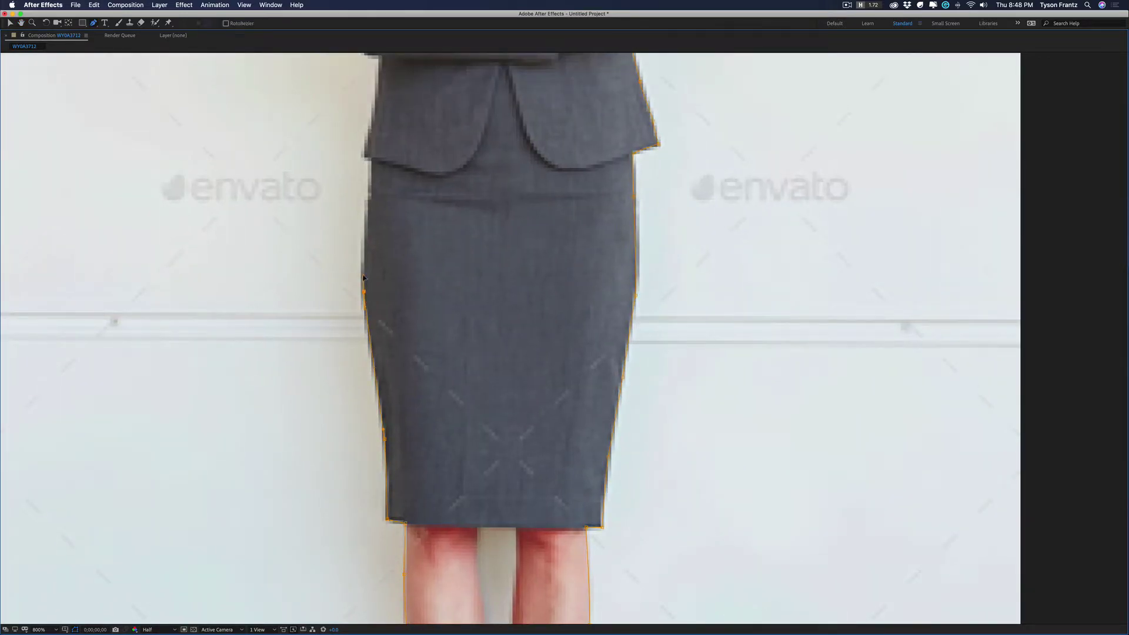
pyautogui.scroll(3, 365, 253)
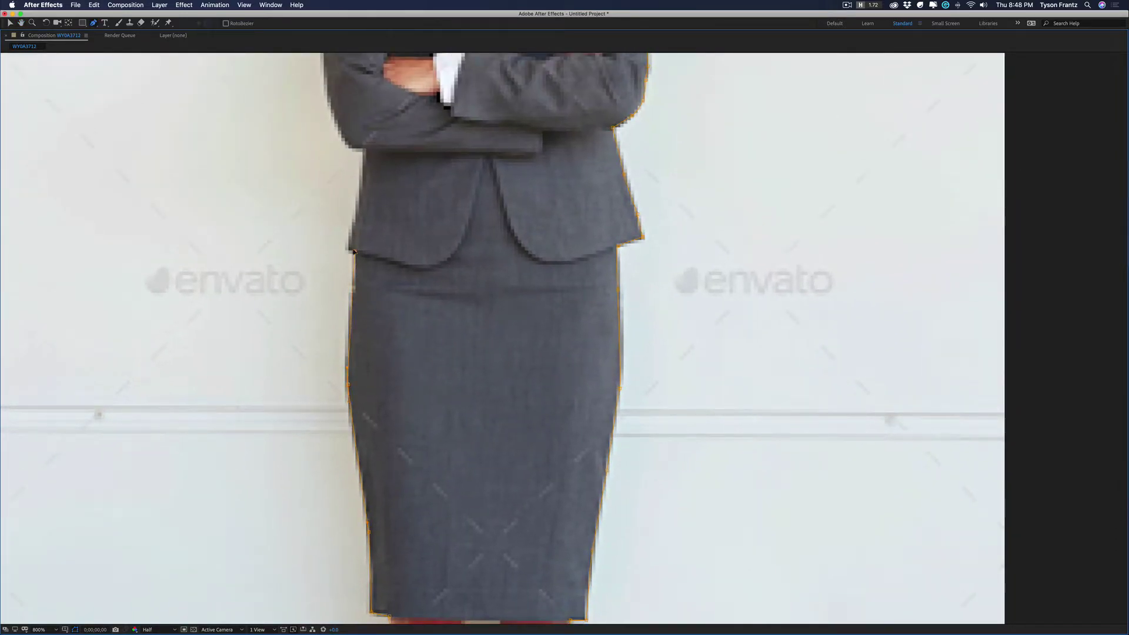
pyautogui.scroll(2, 351, 247)
pyautogui.click(362, 198)
pyautogui.moveTo(362, 178)
pyautogui.mouseDown()
pyautogui.moveTo(366, 168)
pyautogui.moveTo(359, 198)
pyautogui.mouseUp()
# Step: Trace the mask up the jacket's left side and shoulder and close it at the first point
pyautogui.scroll(4, 334, 196)
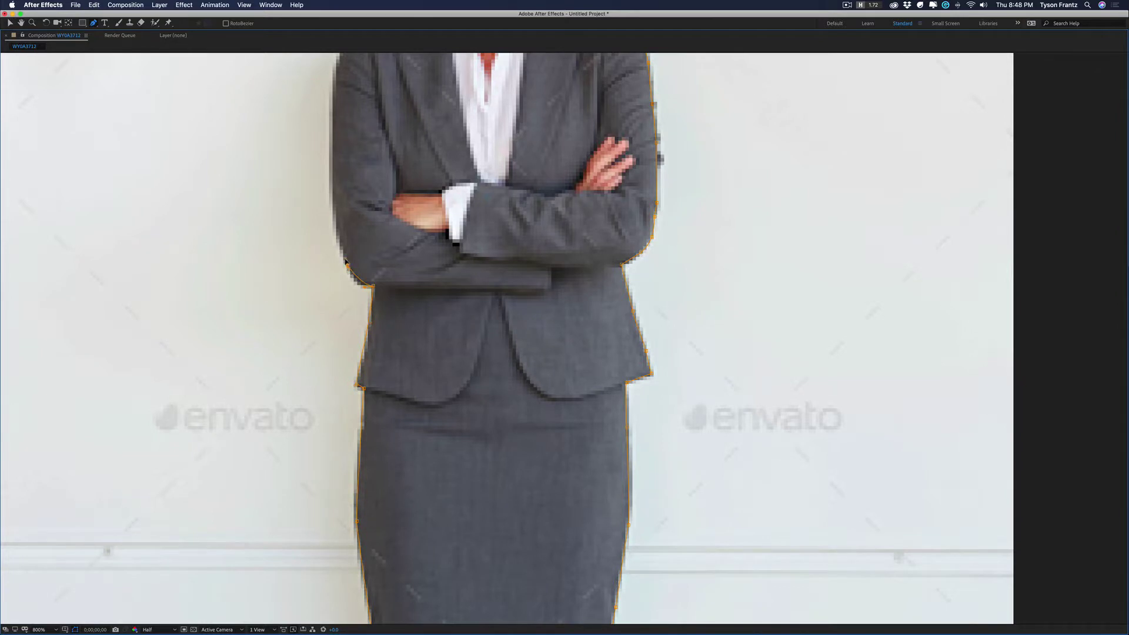
pyautogui.scroll(5, 337, 223)
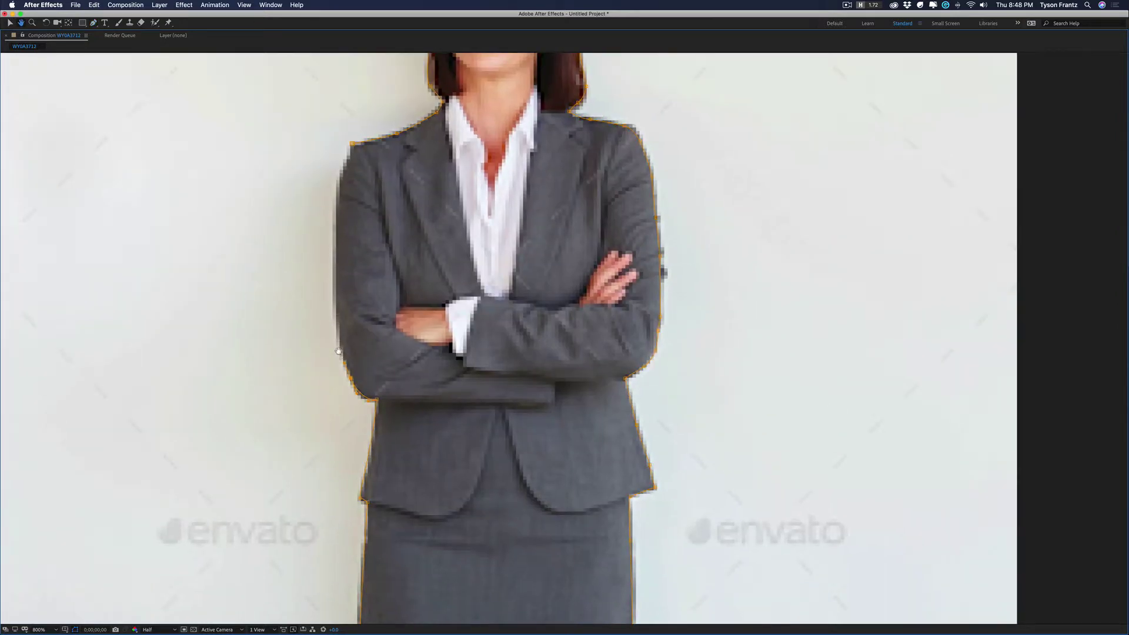
pyautogui.click(337, 292)
pyautogui.click(336, 268)
pyautogui.click(337, 218)
pyautogui.click(341, 173)
pyautogui.click(351, 144)
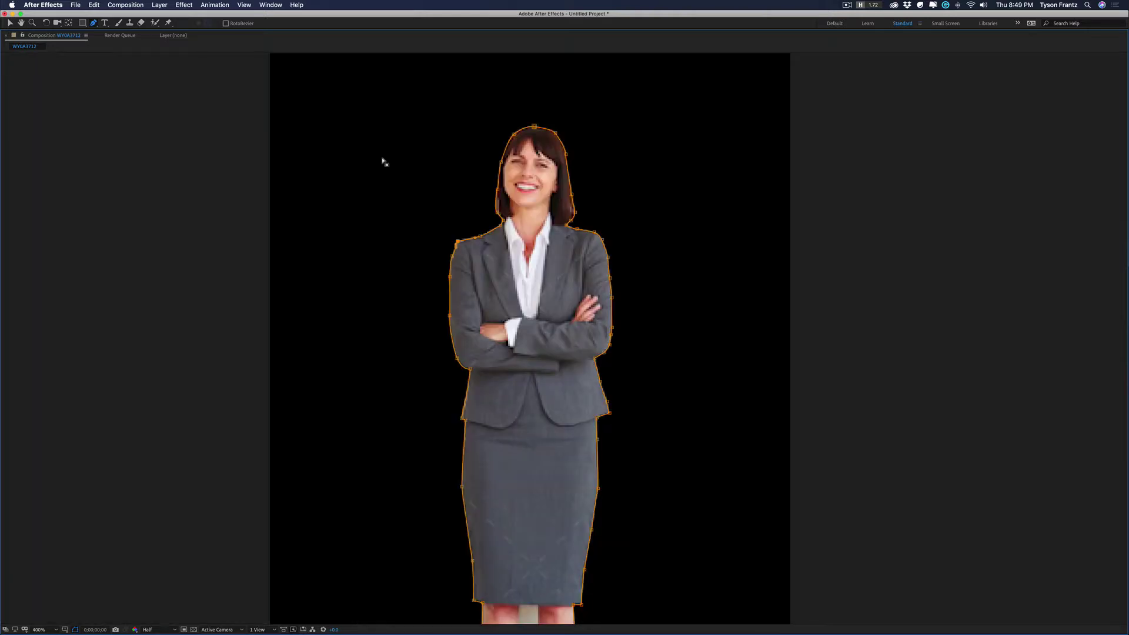
pyautogui.press(',')
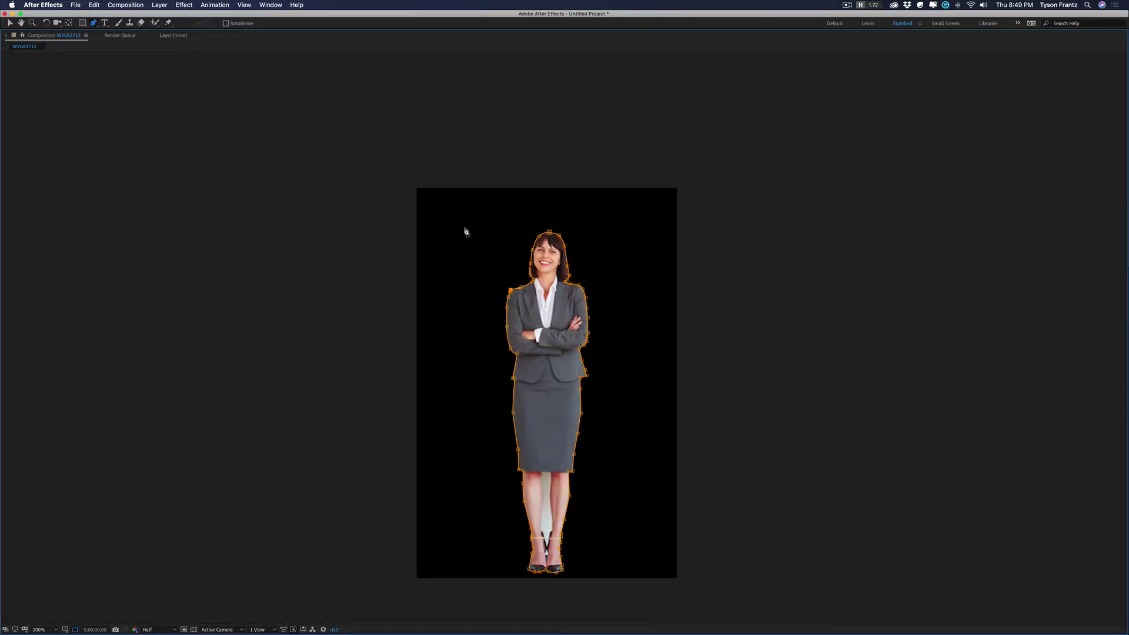
# Step: Restore the full workspace and recenter the whole masked figure in the viewer
pyautogui.press('`')
pyautogui.press('h')
pyautogui.scroll(-3, 540, 251)
pyautogui.press('g')
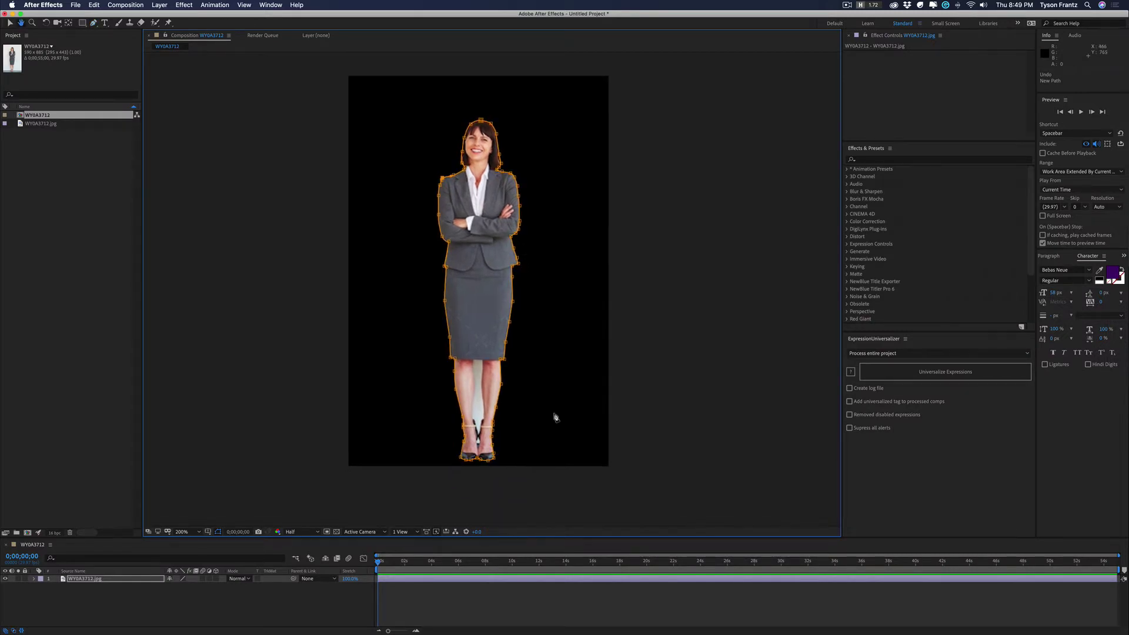
pyautogui.press('.')
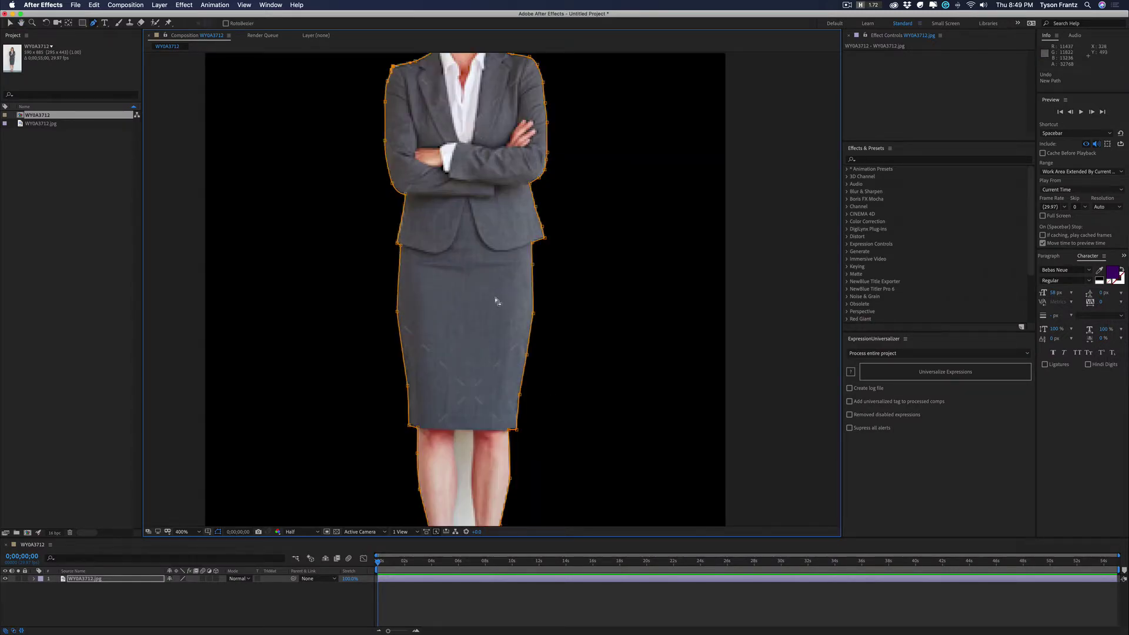
pyautogui.press(',')
pyautogui.moveTo(496, 298); pyautogui.dragTo(510, 288)
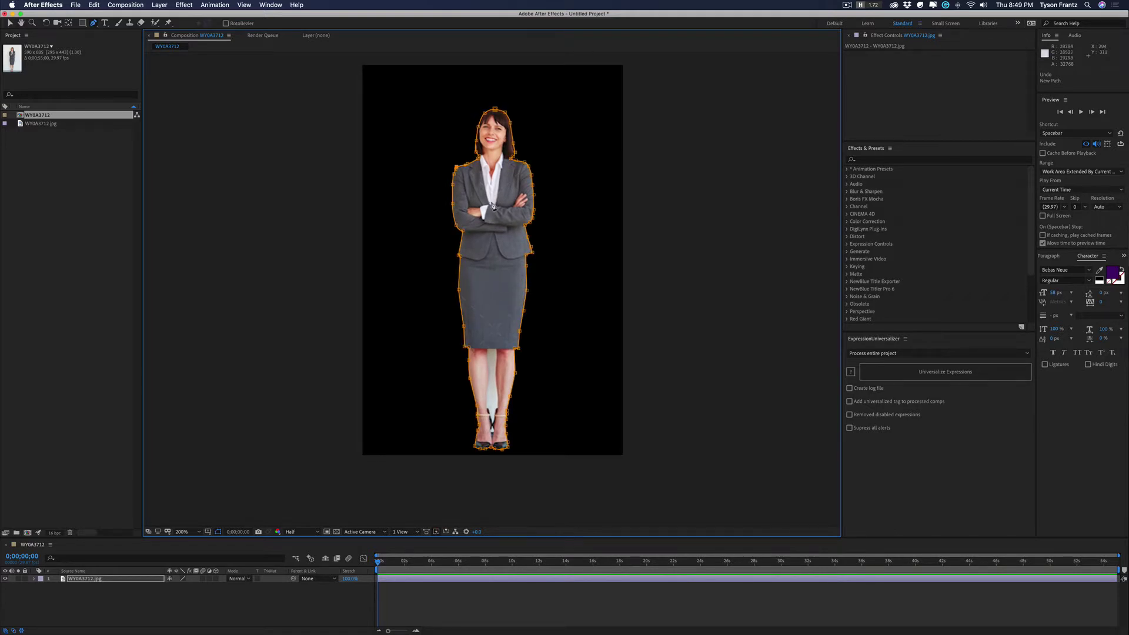
# Step: Turn on the transparency grid behind the cut-out woman
pyautogui.click(337, 532)
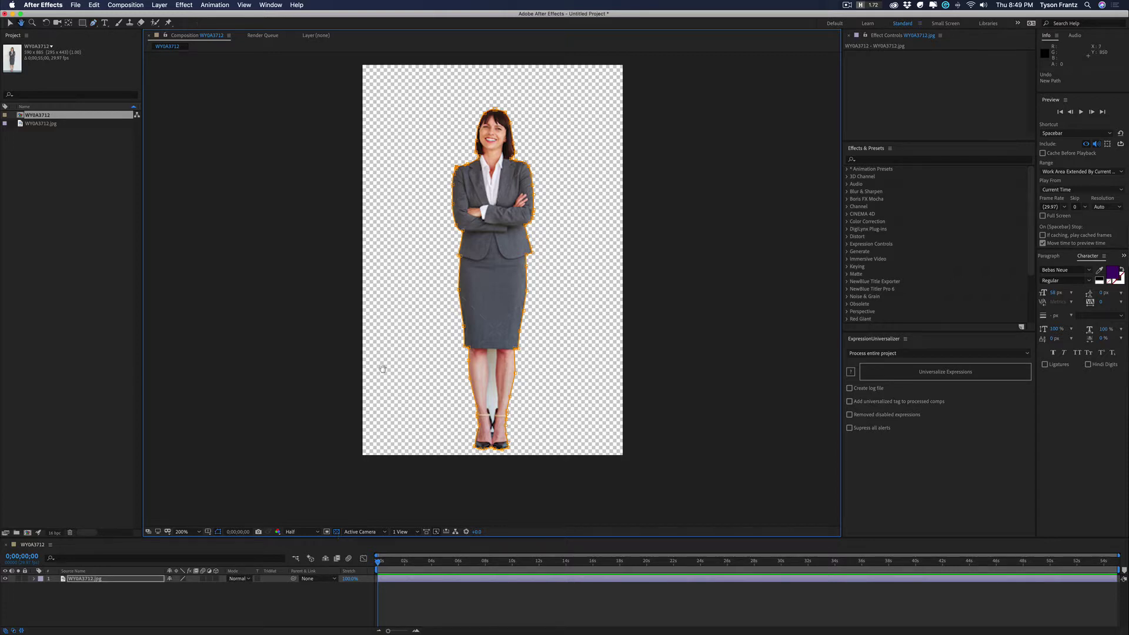
pyautogui.moveTo(386, 351); pyautogui.dragTo(380, 364)
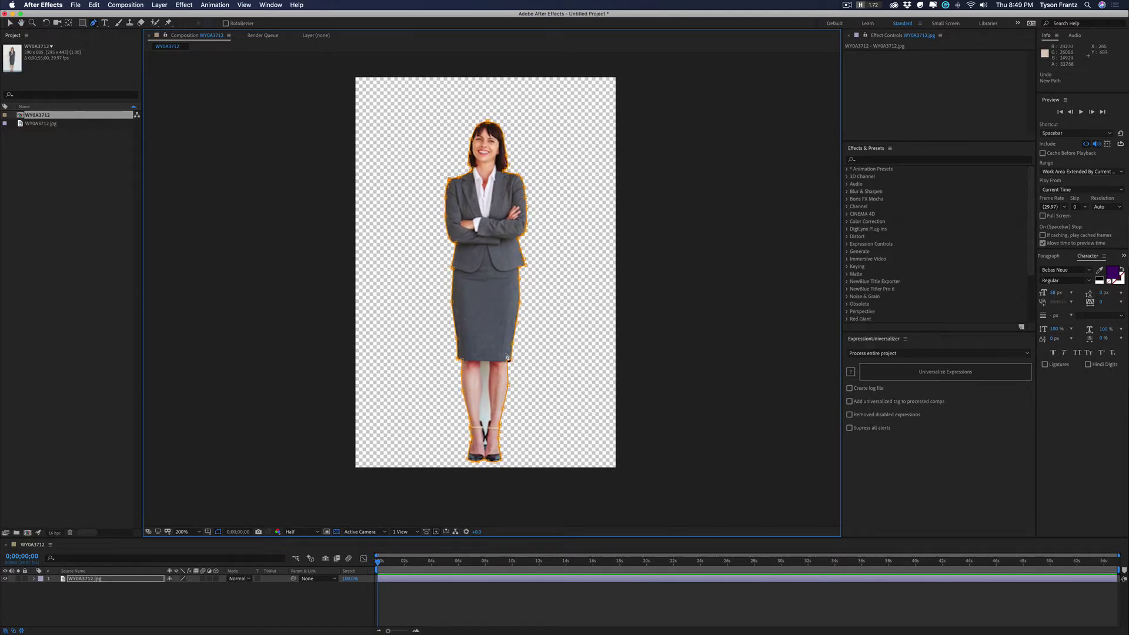
pyautogui.press('v')
pyautogui.click(296, 251)
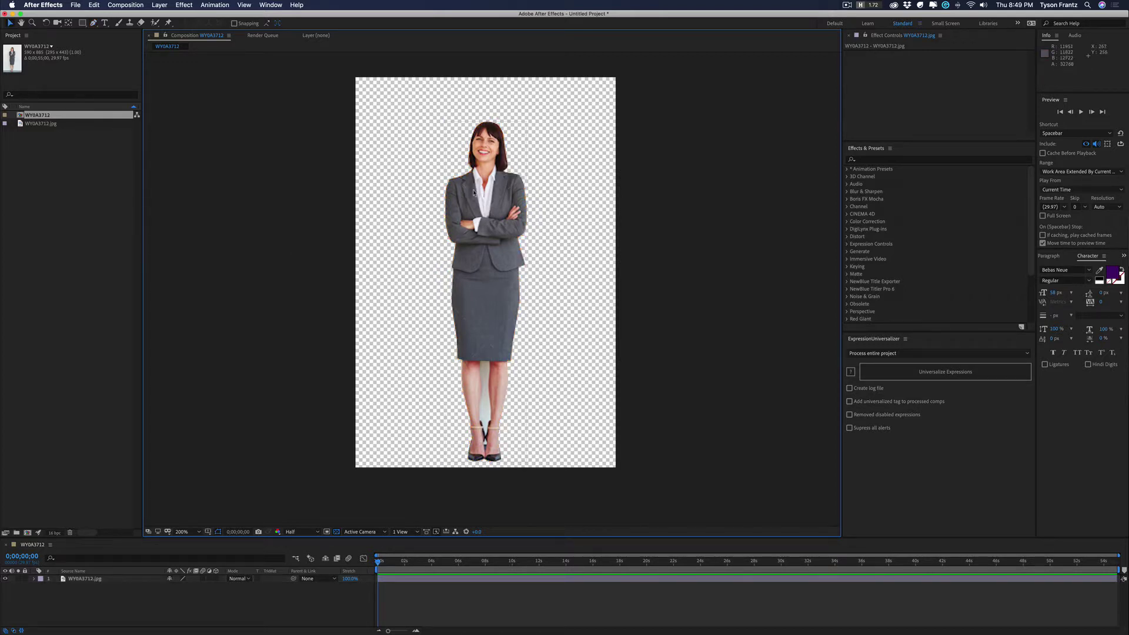
pyautogui.moveTo(474, 193)
pyautogui.mouseDown()
pyautogui.moveTo(515, 194)
pyautogui.moveTo(476, 193)
pyautogui.mouseUp()
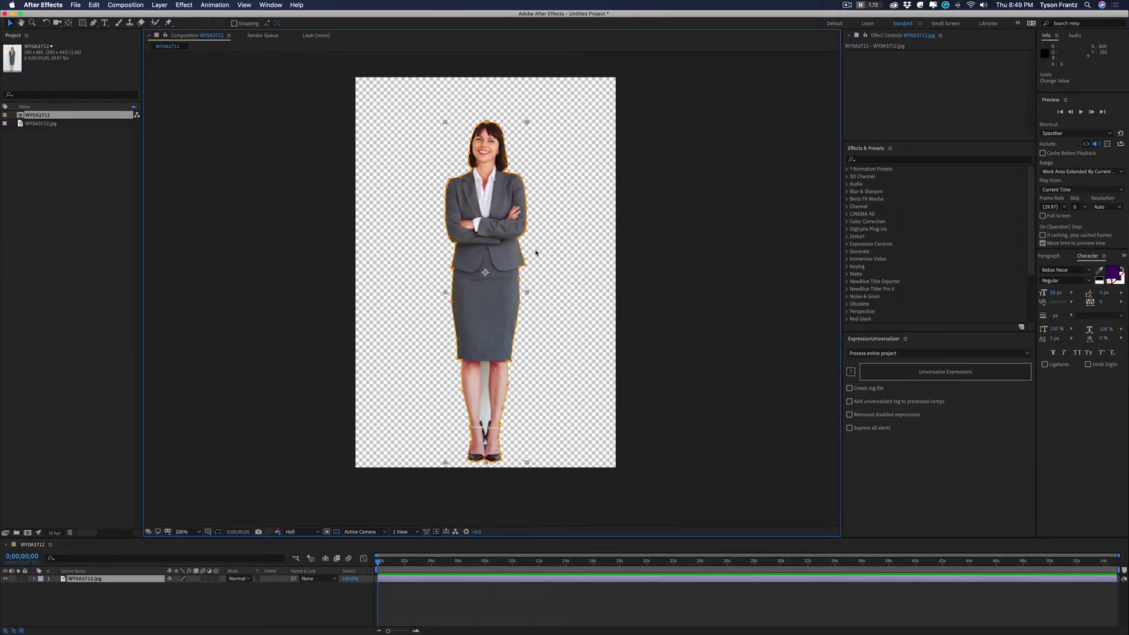
# Step: Deselect and reselect the layer to inspect the cutout, nudging the view slightly
pyautogui.click(234, 339)
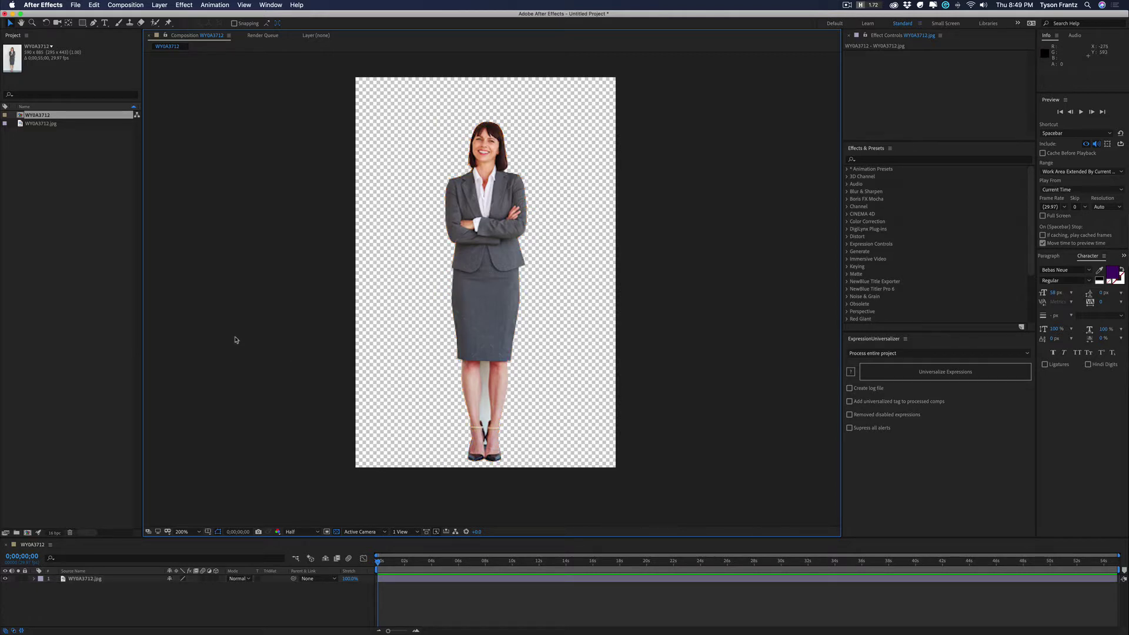
pyautogui.click(499, 347)
pyautogui.press('h')
pyautogui.moveTo(532, 369); pyautogui.dragTo(537, 367)
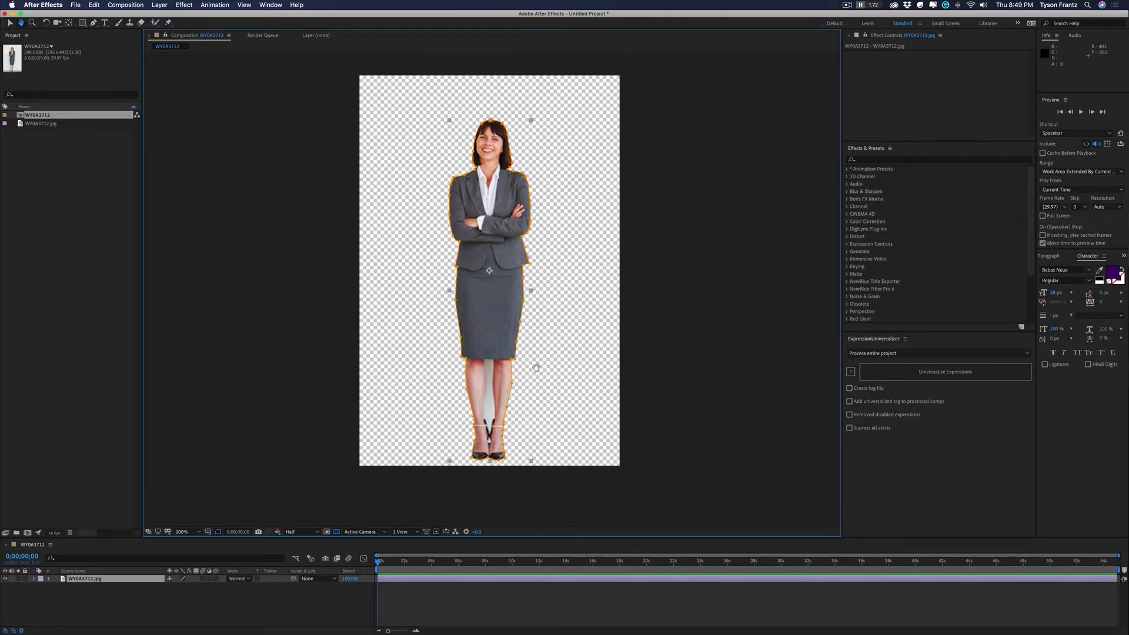
pyautogui.press('v')
pyautogui.press('h')
pyautogui.moveTo(491, 364); pyautogui.dragTo(493, 357)
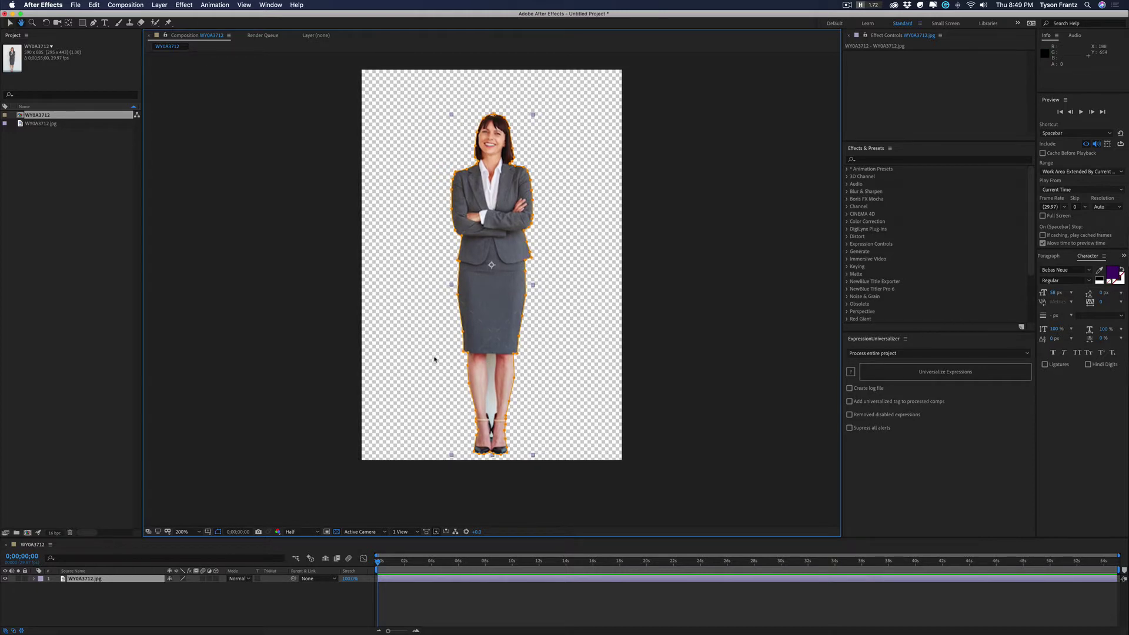
# Step: Maximize the viewer and zoom in on the gap between the legs
pyautogui.press('v')
pyautogui.press('`')
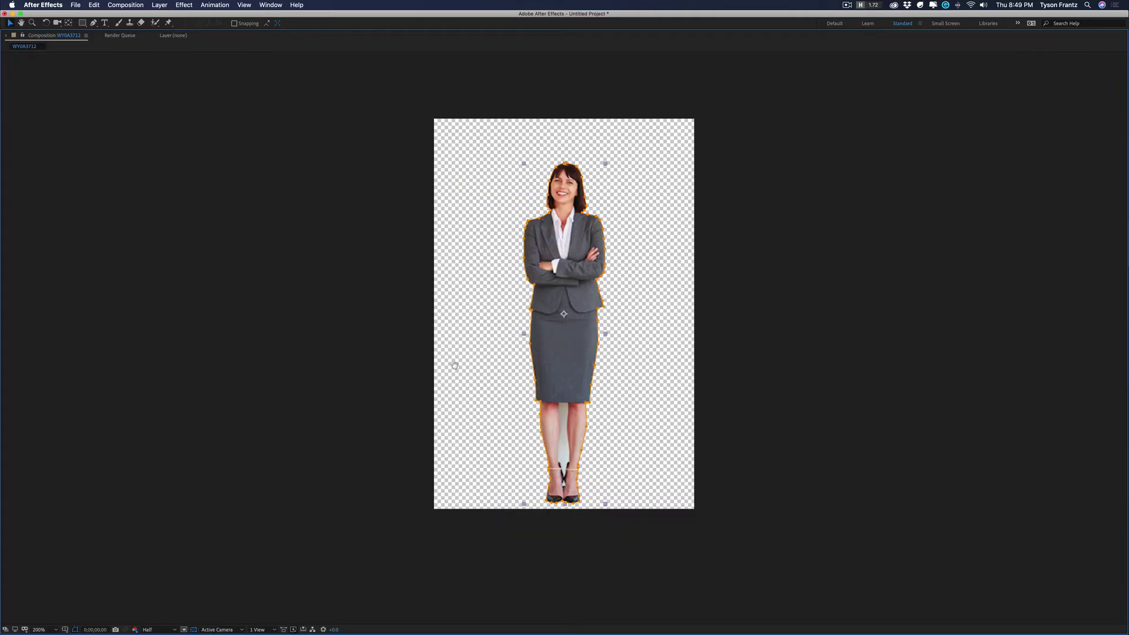
pyautogui.press('h')
pyautogui.press('.')
pyautogui.press('.')
pyautogui.press('.')
pyautogui.scroll(-10, 503, 390)
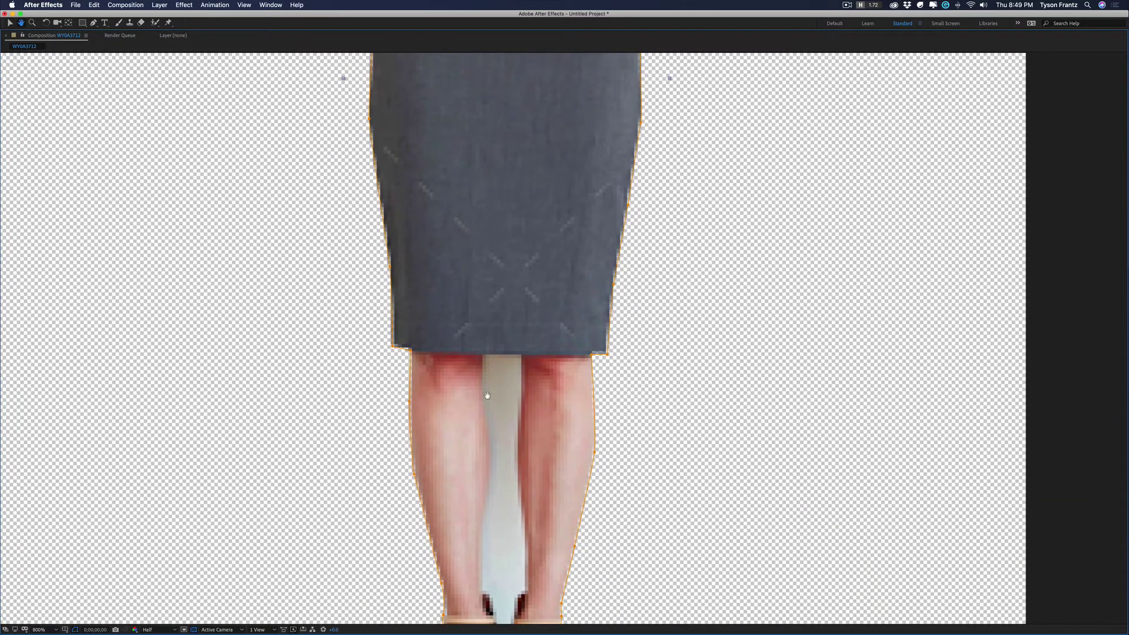
pyautogui.press('v')
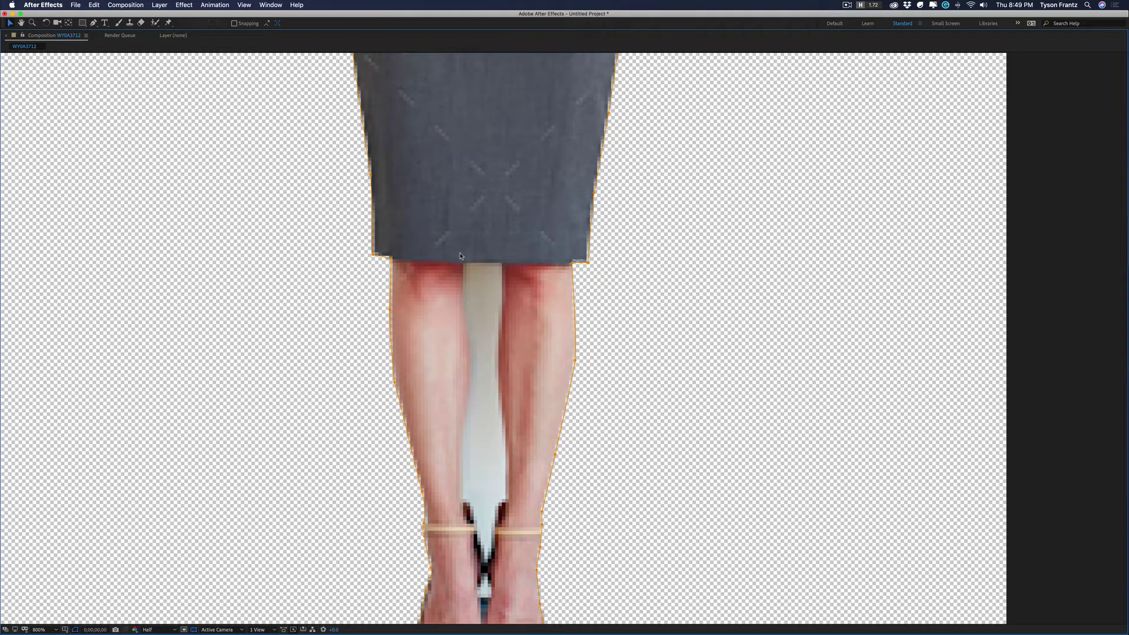
# Step: Start a second mask at the skirt hem and trace down the gap's right edge to the heels
pyautogui.click(94, 23)
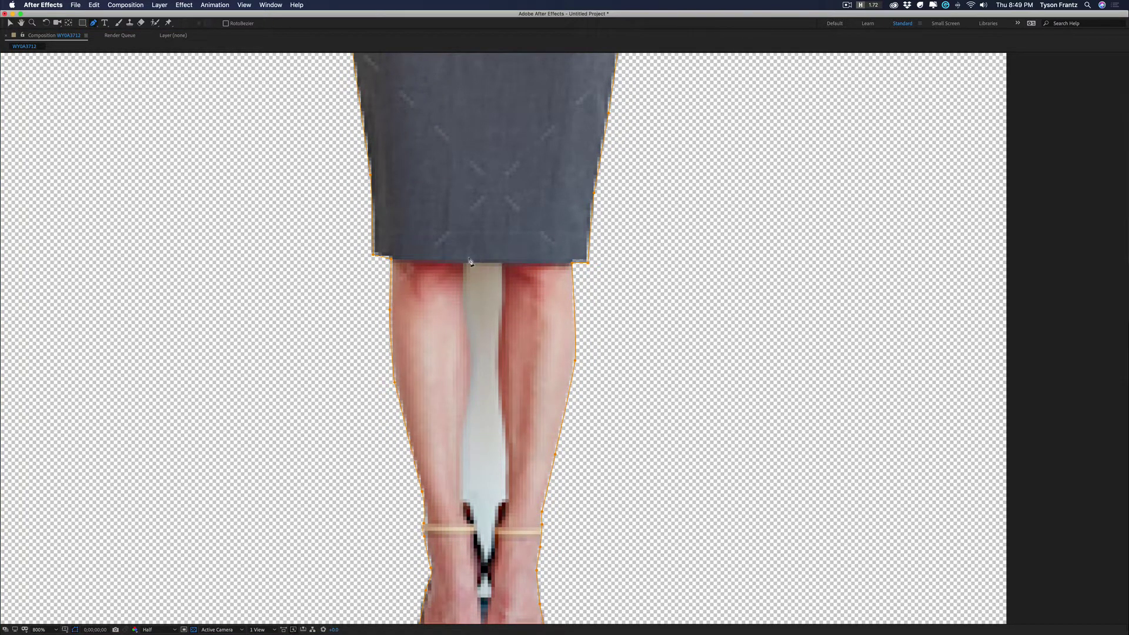
pyautogui.click(465, 263)
pyautogui.click(501, 263)
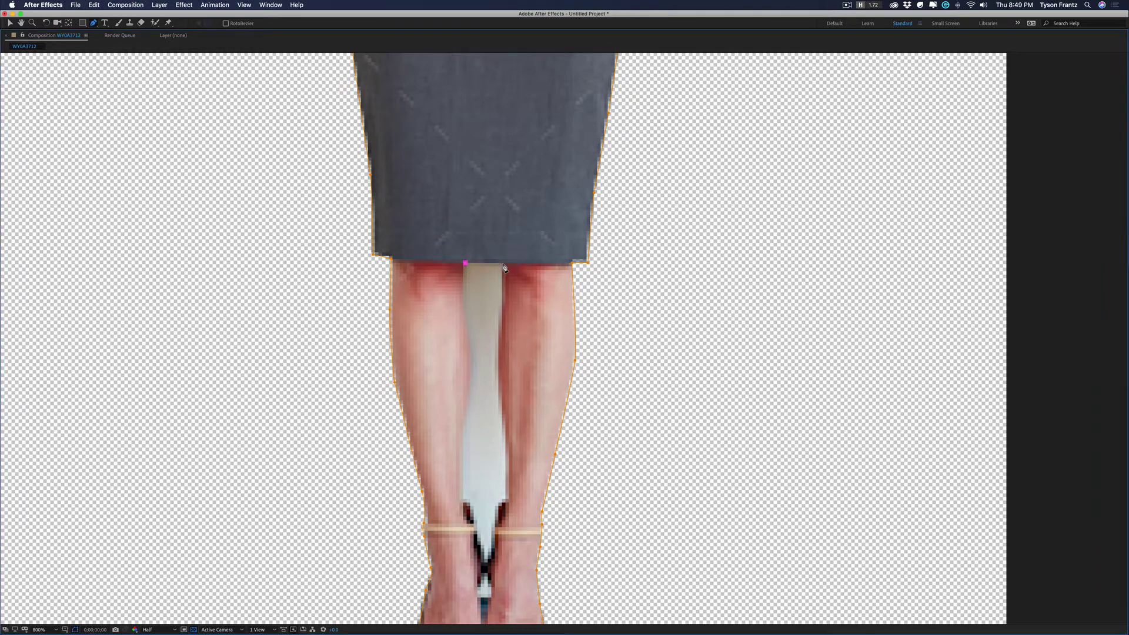
pyautogui.click(498, 331)
pyautogui.click(499, 401)
pyautogui.click(506, 473)
pyautogui.click(501, 504)
pyautogui.click(489, 566)
pyautogui.click(489, 595)
# Step: Bring the second mask across the gap's bottom and up the left inner leg toward the hem
pyautogui.click(478, 588)
pyautogui.click(478, 537)
pyautogui.click(460, 474)
pyautogui.click(469, 348)
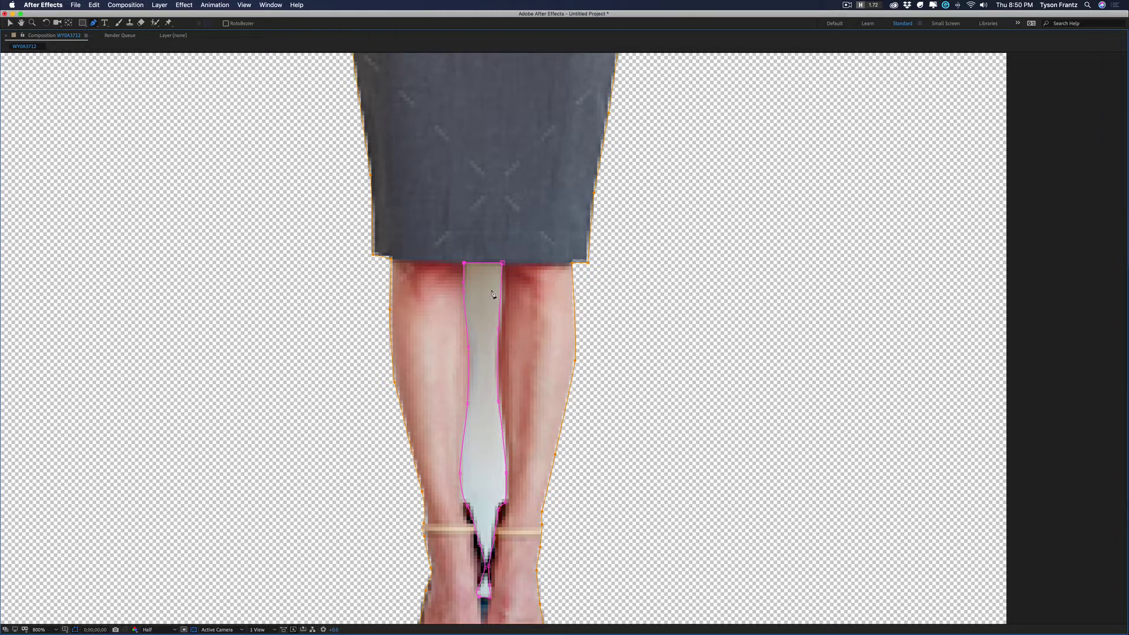
# Step: Restore the full workspace and fit the inner mask's points to the inner calf edges and heels
pyautogui.press('`')
pyautogui.scroll(-3, 470, 282)
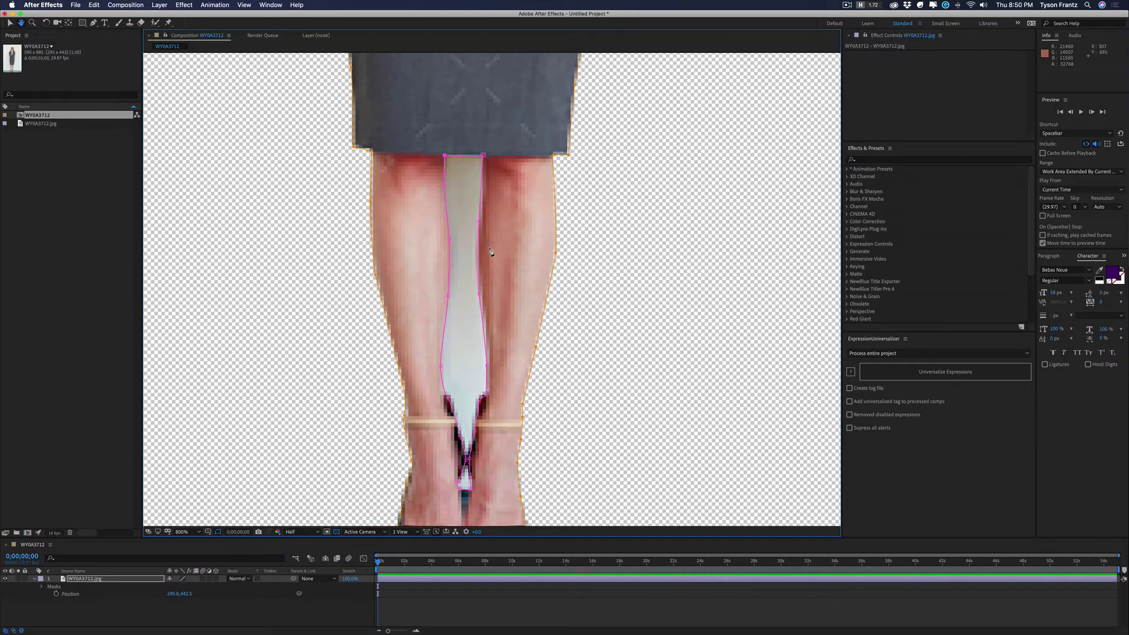
pyautogui.press('v')
pyautogui.moveTo(480, 296); pyautogui.dragTo(483, 297)
pyautogui.moveTo(487, 366); pyautogui.dragTo(489, 366)
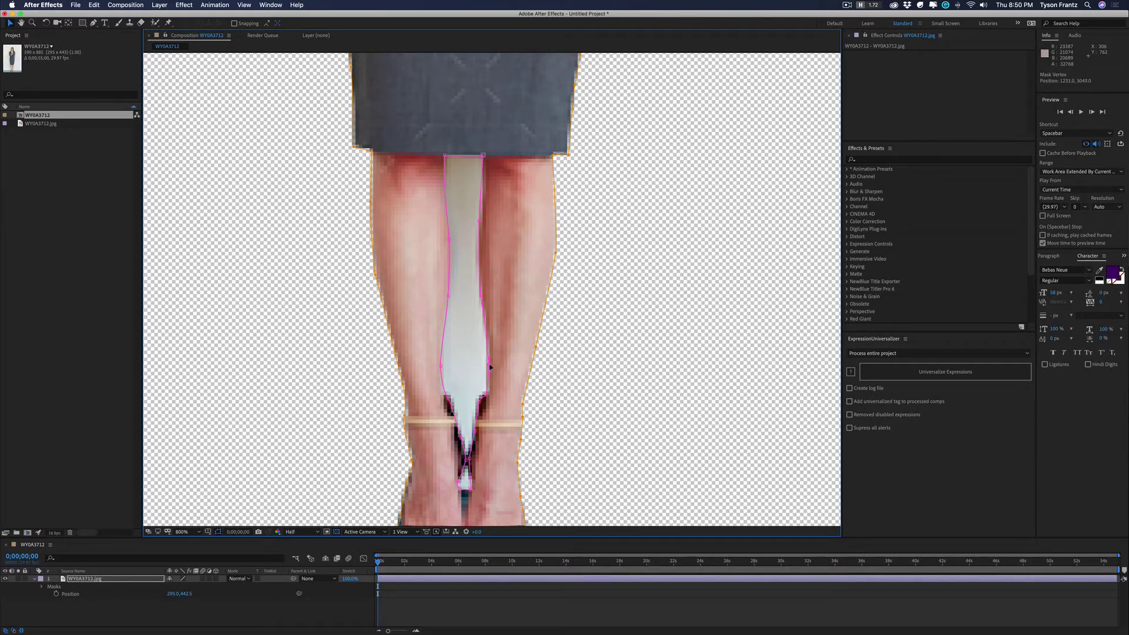
pyautogui.moveTo(479, 223); pyautogui.dragTo(479, 221)
pyautogui.scroll(-2, 482, 245)
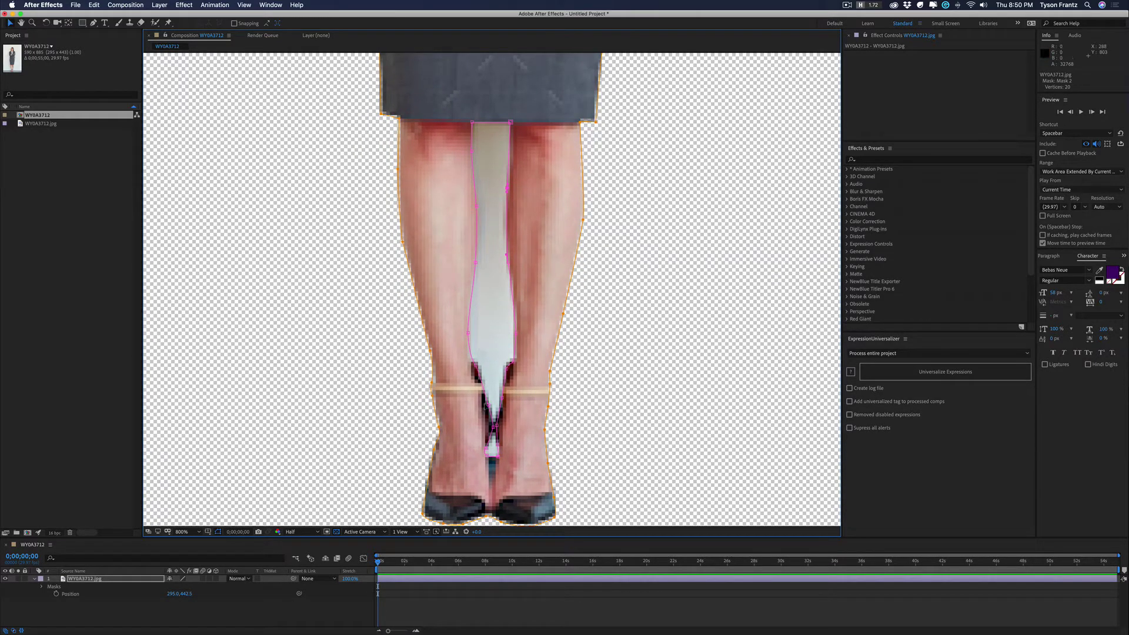
pyautogui.moveTo(485, 405); pyautogui.dragTo(484, 403)
pyautogui.scroll(1, 169, 471)
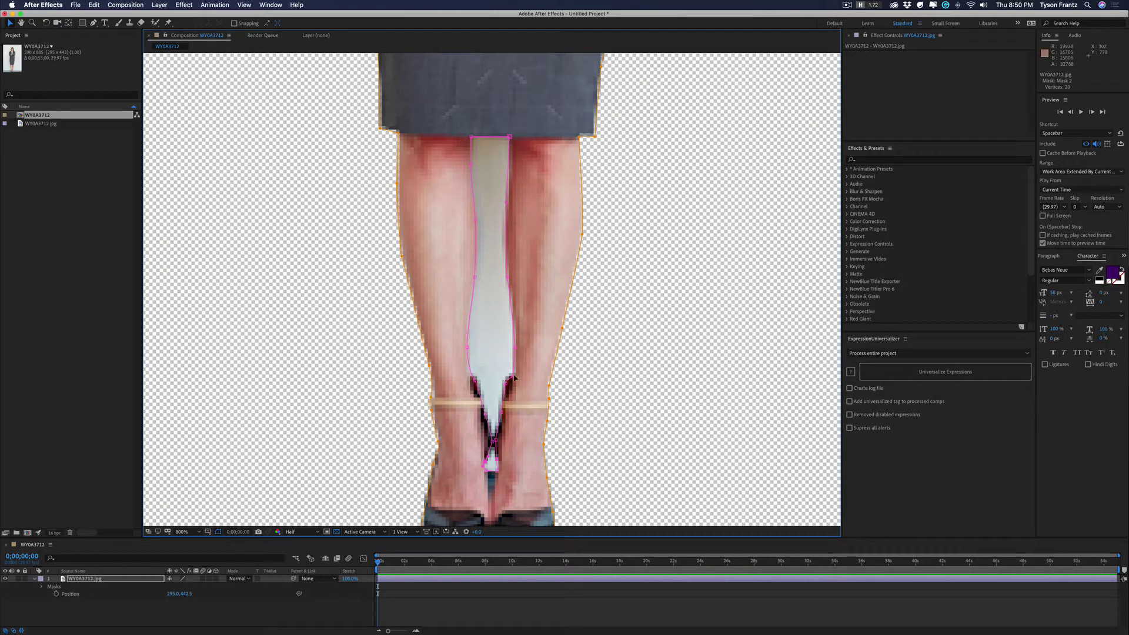
# Step: Zoom the image layer out to 400% and give the timeline more room
pyautogui.click(94, 578)
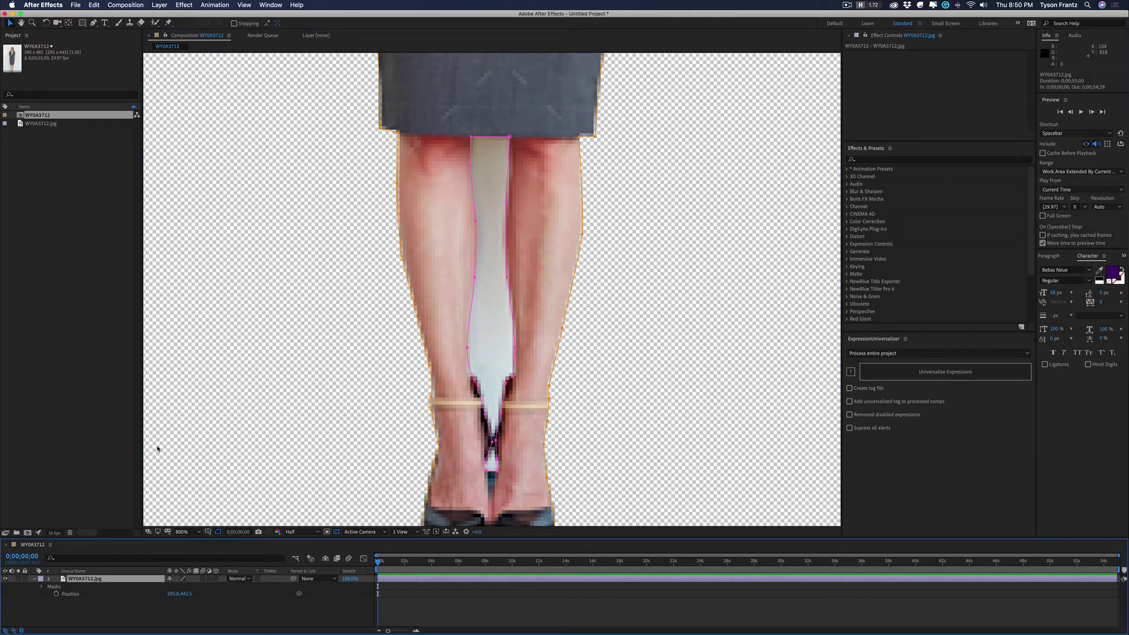
pyautogui.press(',')
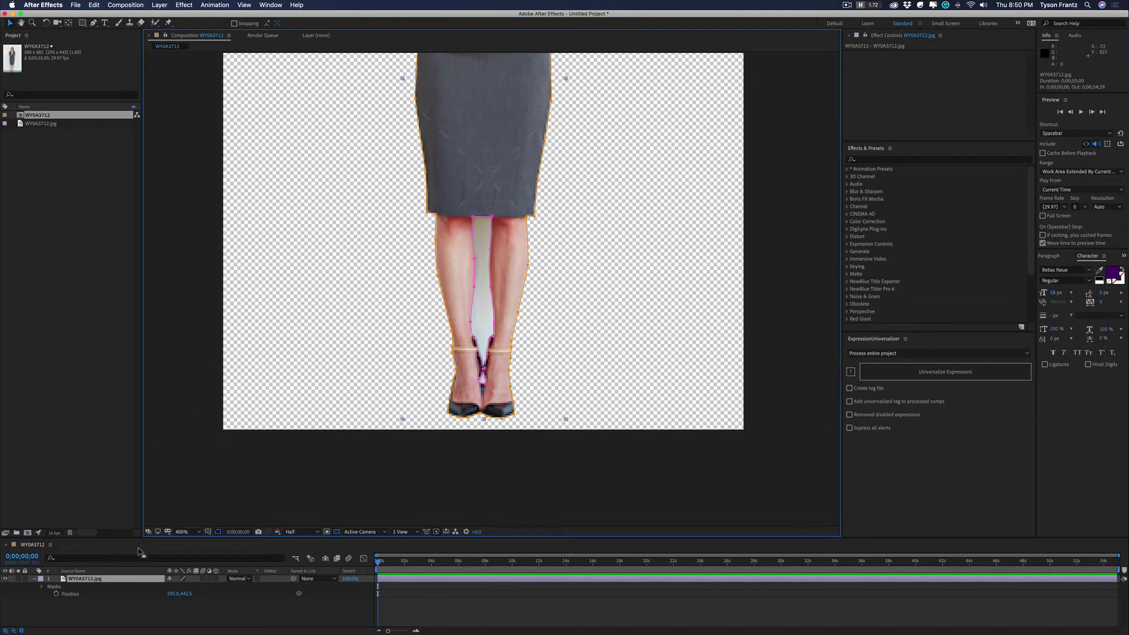
pyautogui.moveTo(139, 538); pyautogui.dragTo(128, 503)
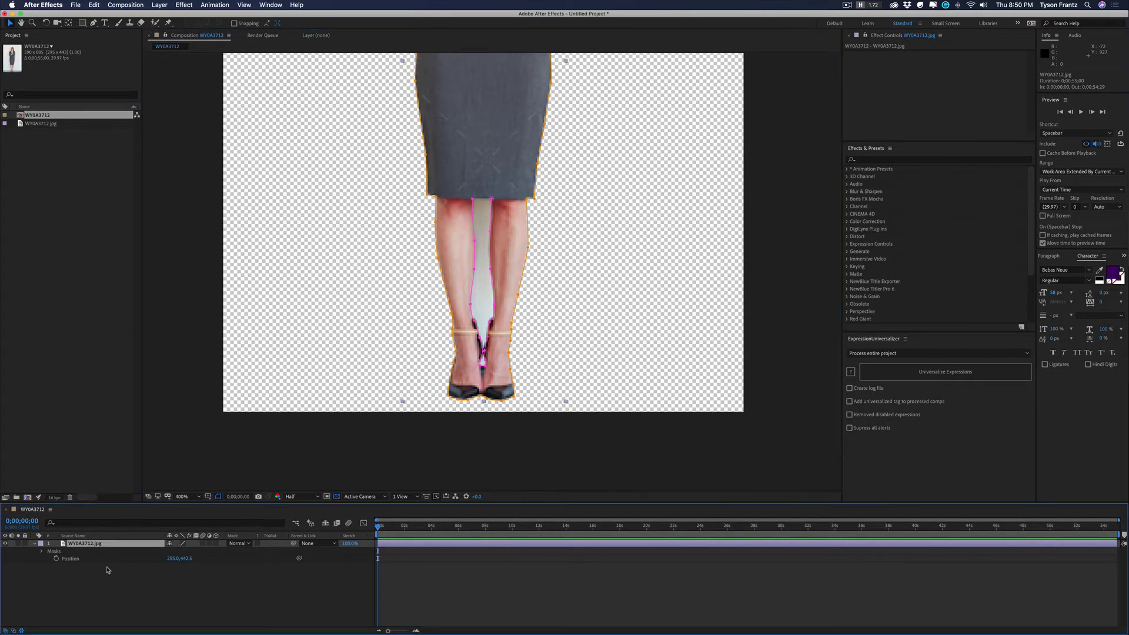
# Step: Reveal the layer's masks and re-dock the Timeline across the bottom beneath a taller viewer
pyautogui.press('m')
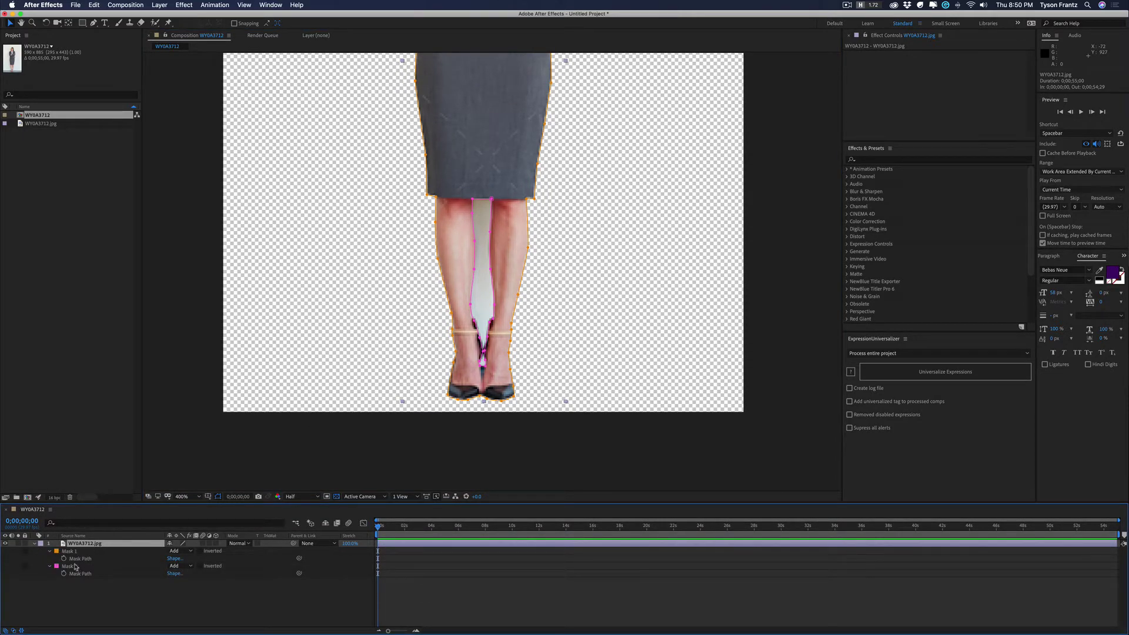
pyautogui.moveTo(122, 503); pyautogui.dragTo(125, 504)
pyautogui.moveTo(254, 612); pyautogui.dragTo(259, 612)
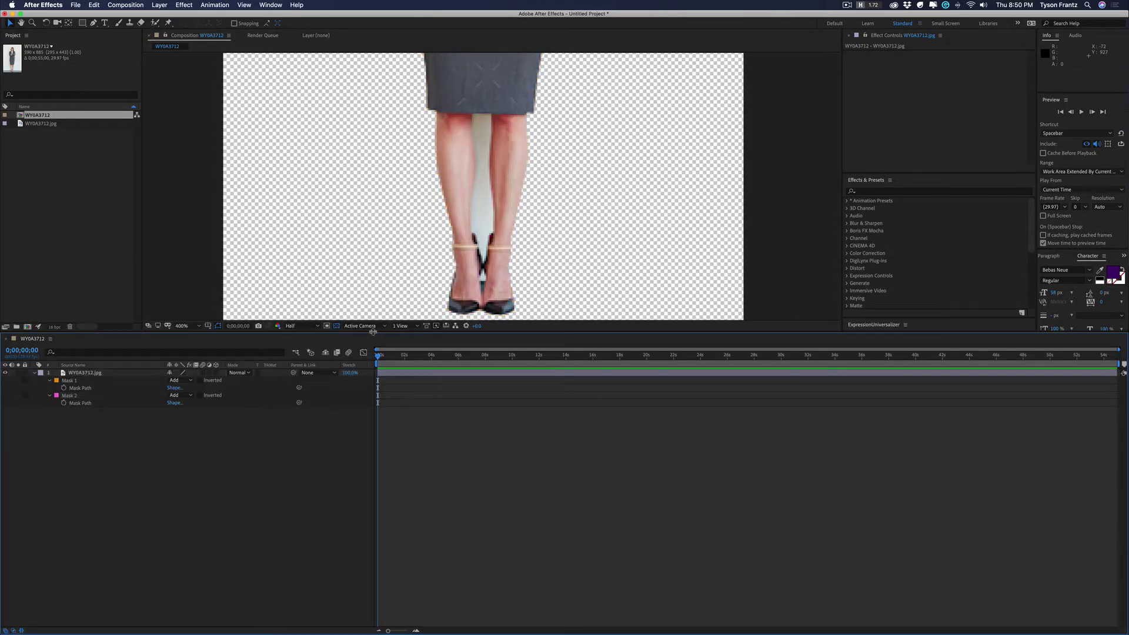
pyautogui.moveTo(373, 332); pyautogui.dragTo(373, 421)
# Step: Select Mask 2, the leg-gap mask, on the image layer
pyautogui.click(123, 463)
pyautogui.moveTo(383, 312); pyautogui.dragTo(388, 316)
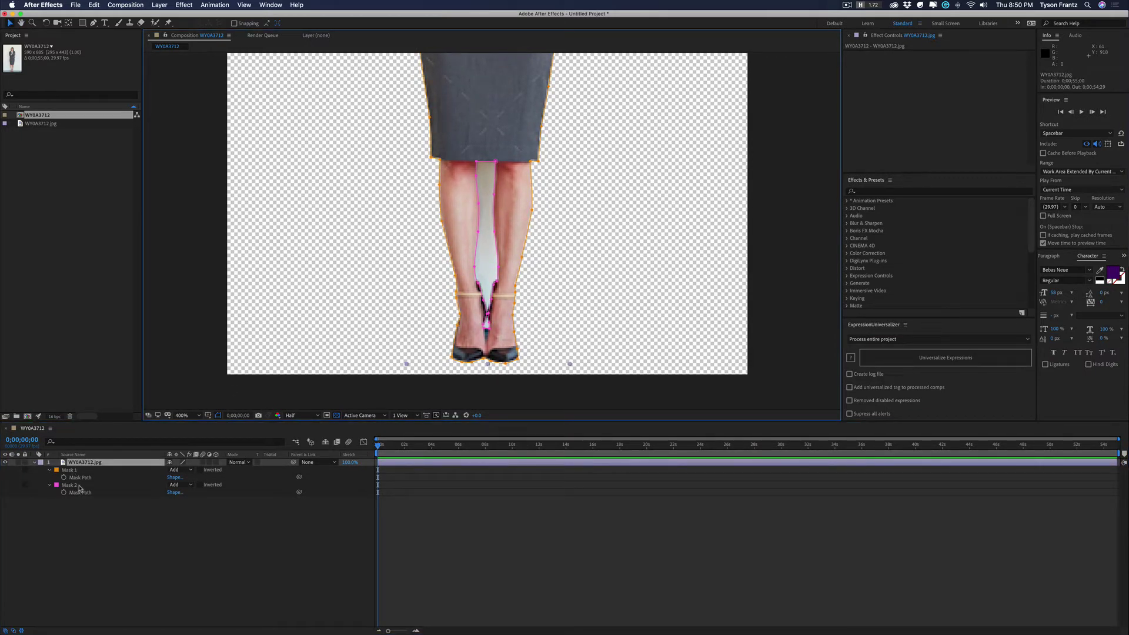
pyautogui.click(76, 486)
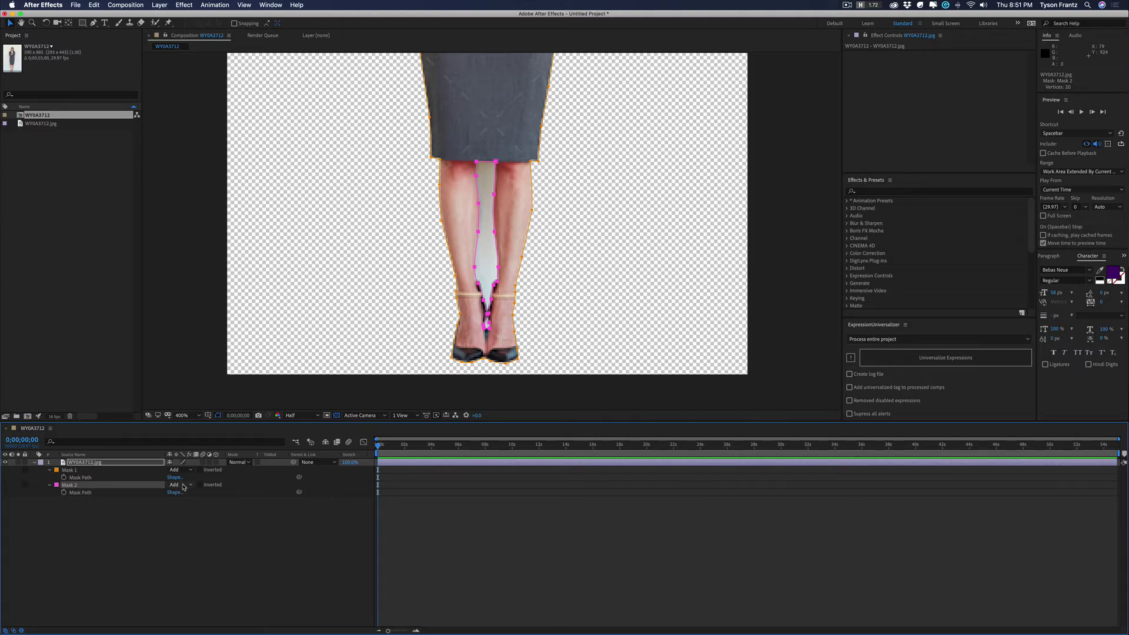
# Step: Change Mask 2's mode from Add to Subtract so the wall gap turns transparent
pyautogui.click(184, 487)
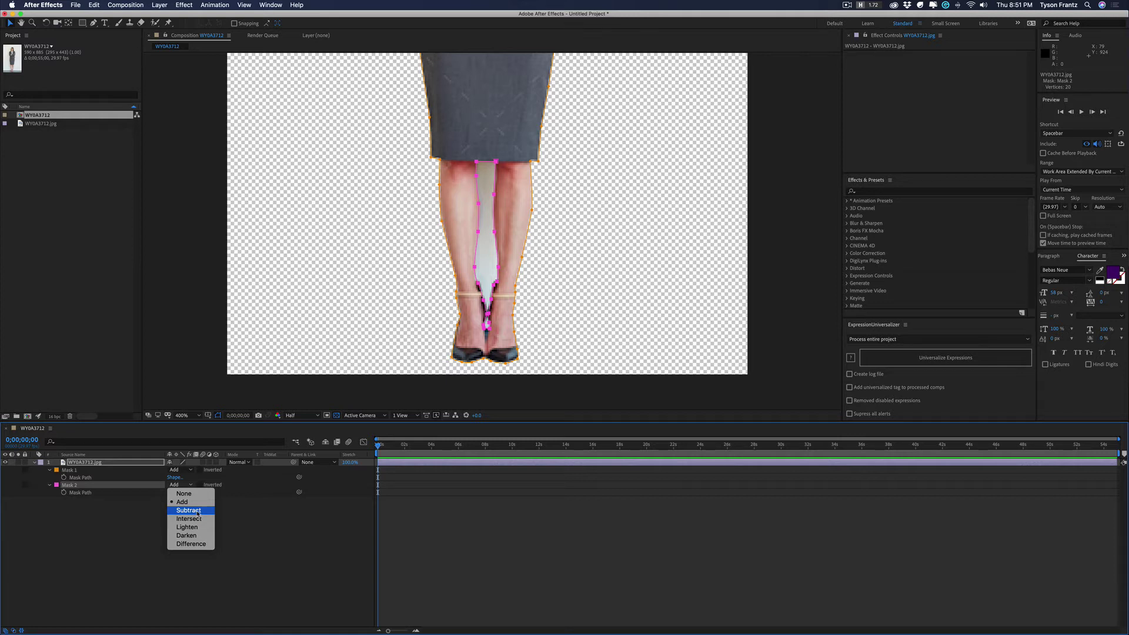
pyautogui.click(198, 511)
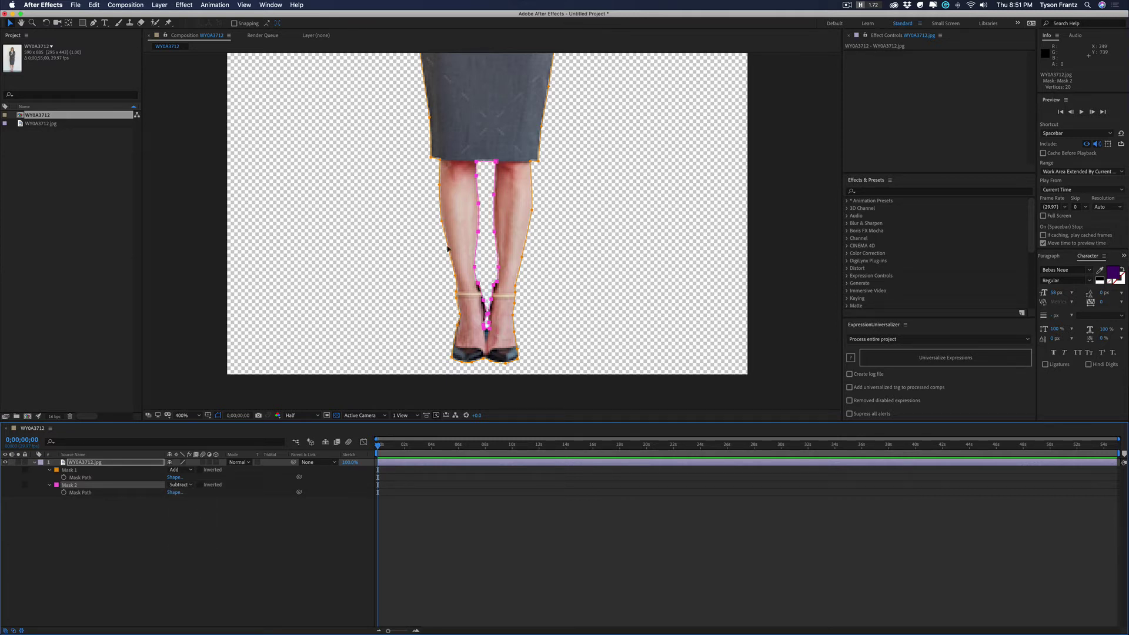
# Step: Zoom out to 200% and pan to center the whole businesswoman in view
pyautogui.scroll(2, 486, 201)
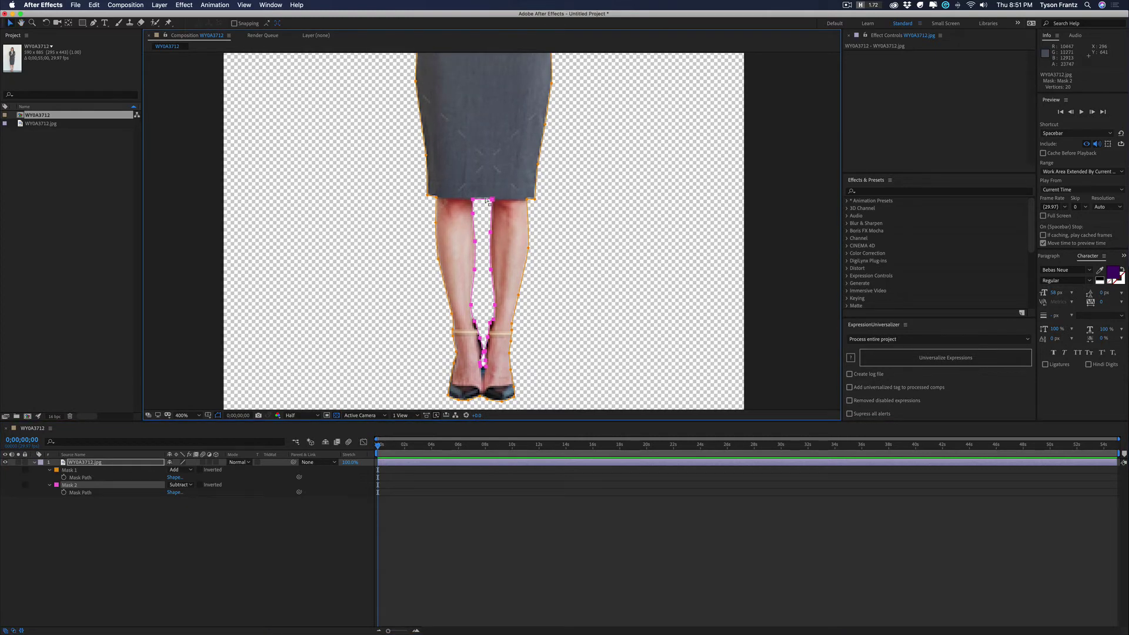
pyautogui.press(',')
pyautogui.moveTo(486, 201); pyautogui.dragTo(473, 291)
pyautogui.click(563, 311)
pyautogui.moveTo(564, 311); pyautogui.dragTo(560, 290)
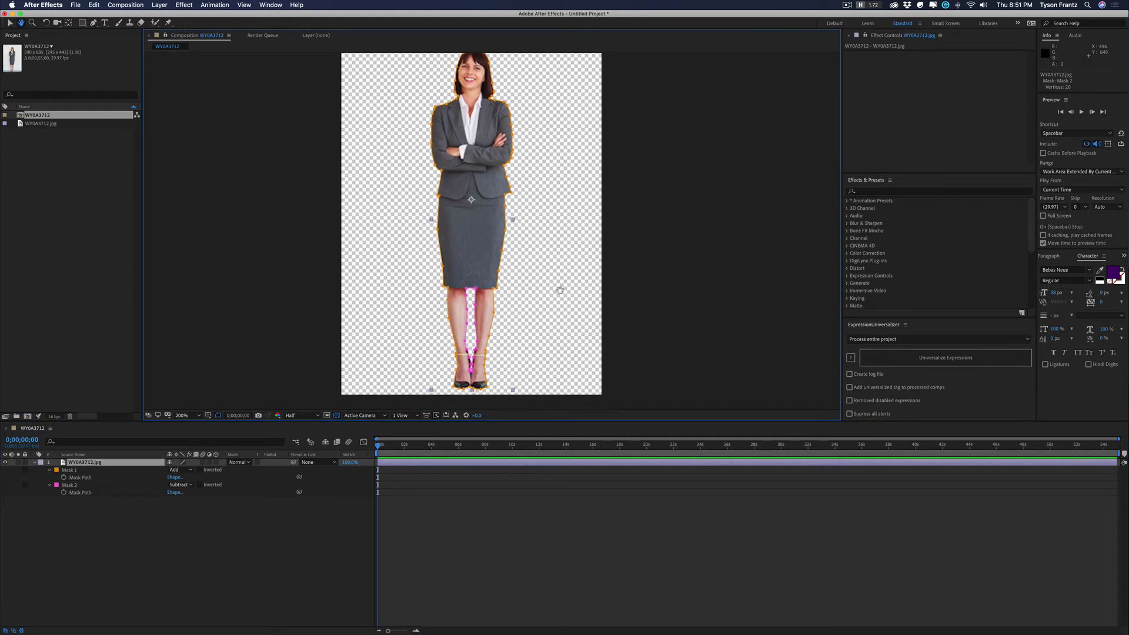
# Step: Deselect the layer so the clean cut-out shows without mask outlines
pyautogui.press('v')
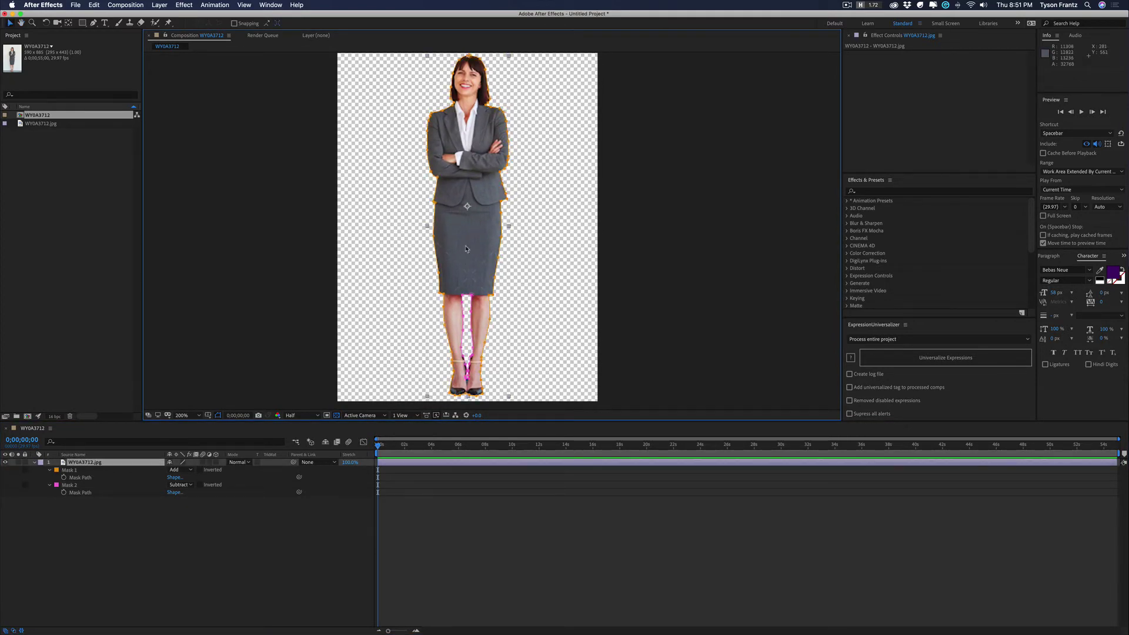
pyautogui.click(612, 292)
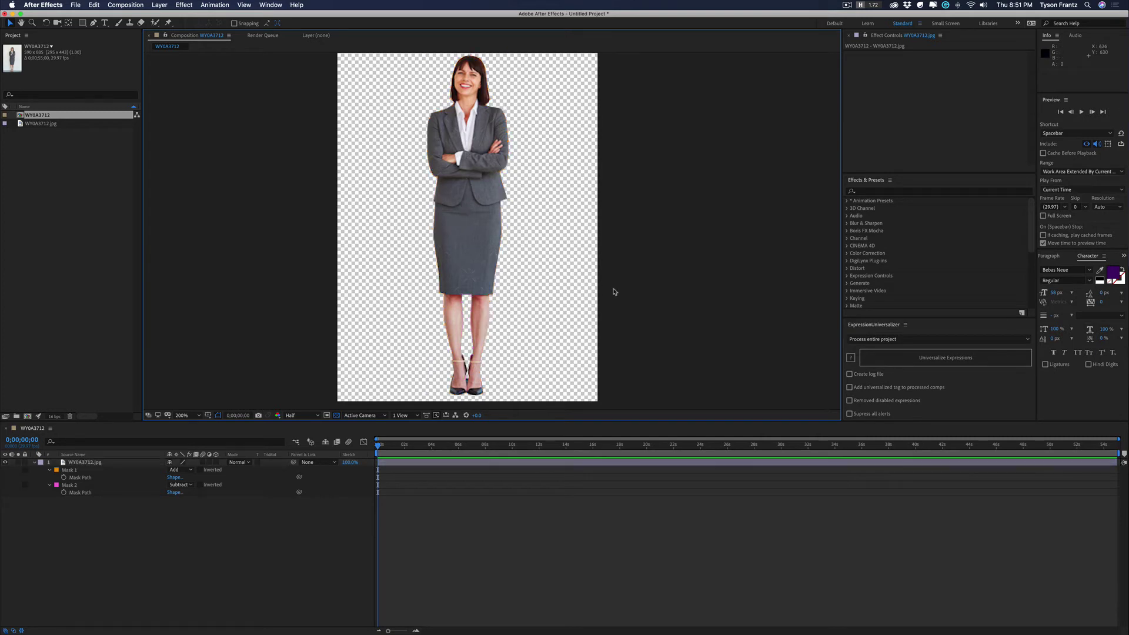
pyautogui.click(449, 225)
pyautogui.click(382, 220)
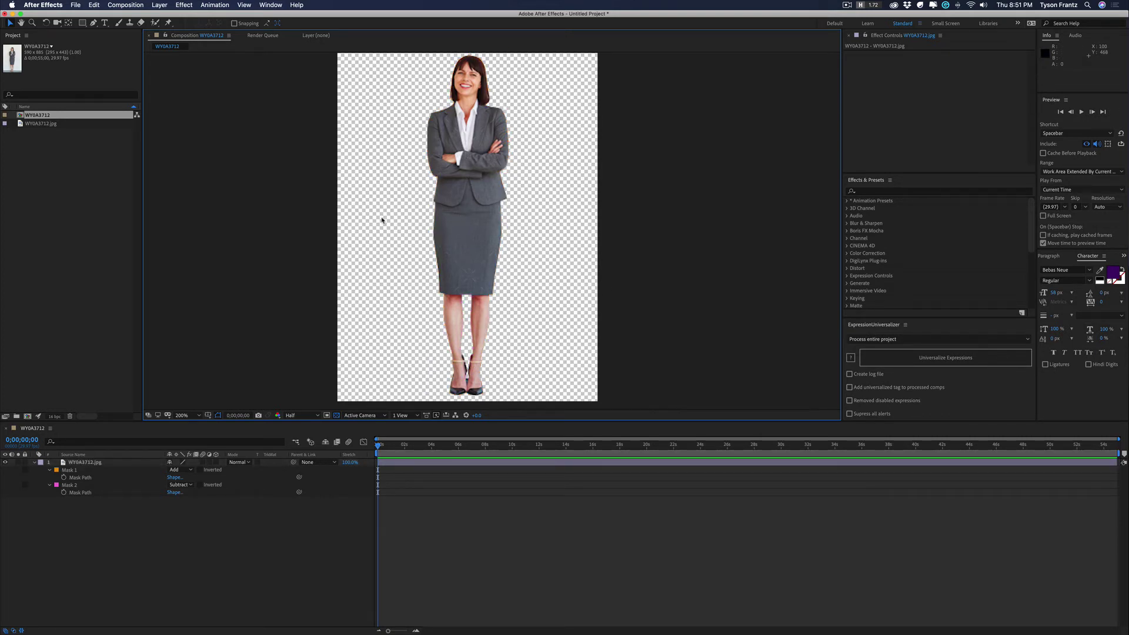